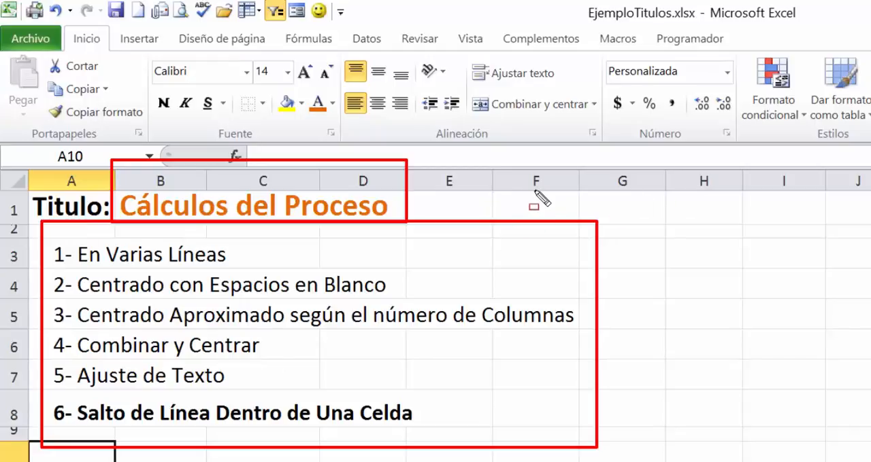
left_click_drag(535, 196, 510, 87)
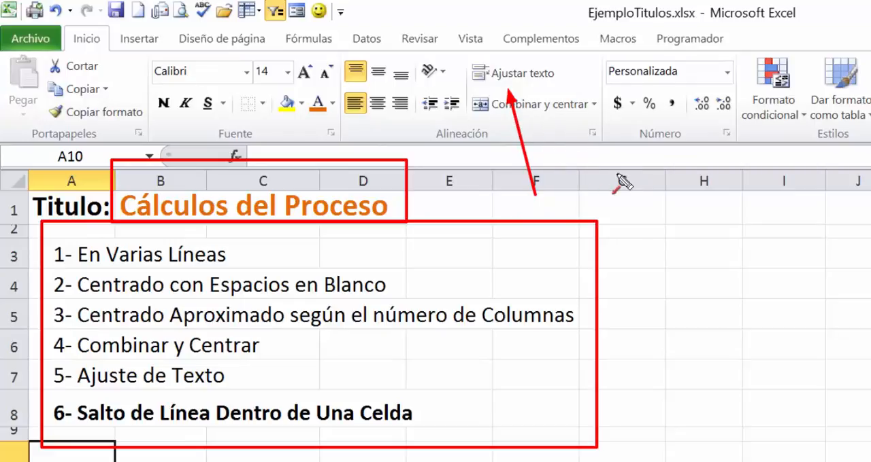
left_click_drag(602, 189, 567, 121)
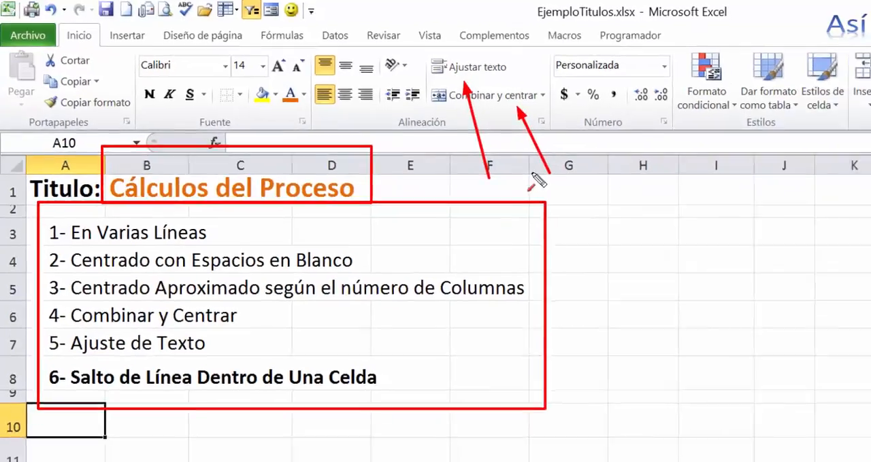
key("Escape")
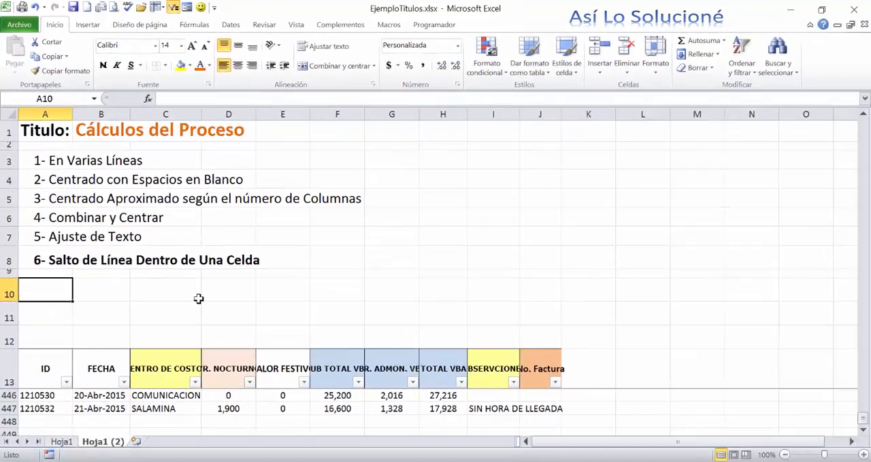
- Enter the title over three rows in E10:E12, with CÁLCULOS, DEL and PROCESO each in its own cell
left_click(288, 292)
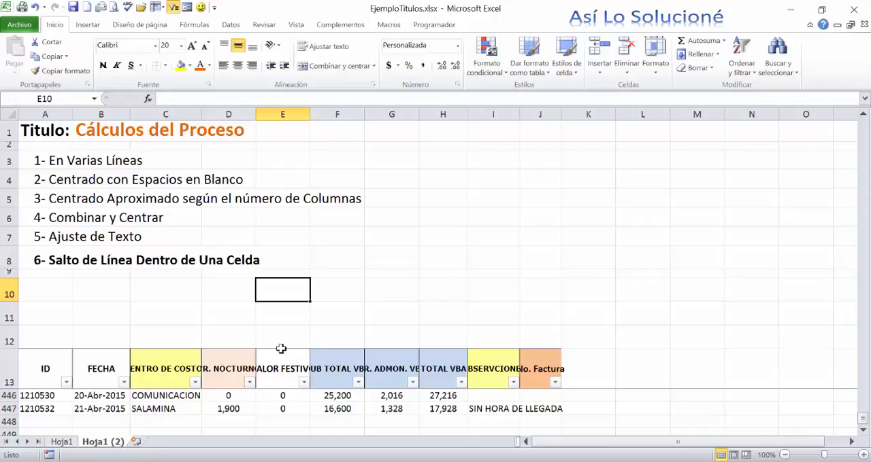
type("C")
key("BackSpace")
type("C")
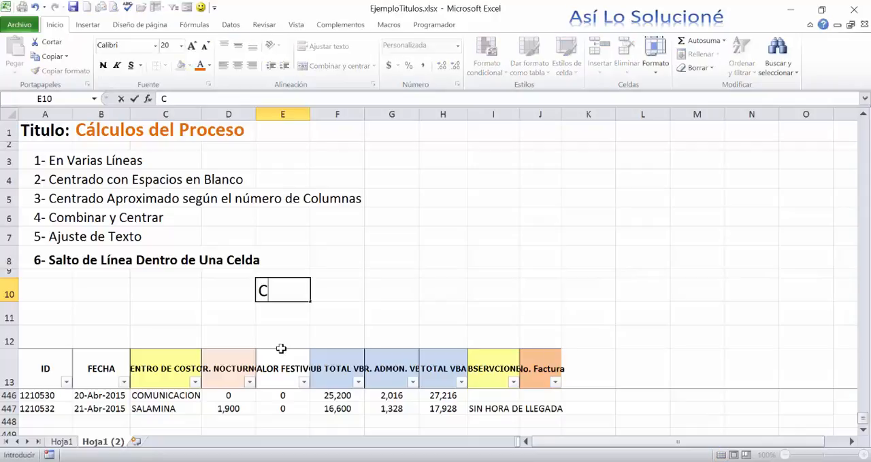
type("ÁLCULOS")
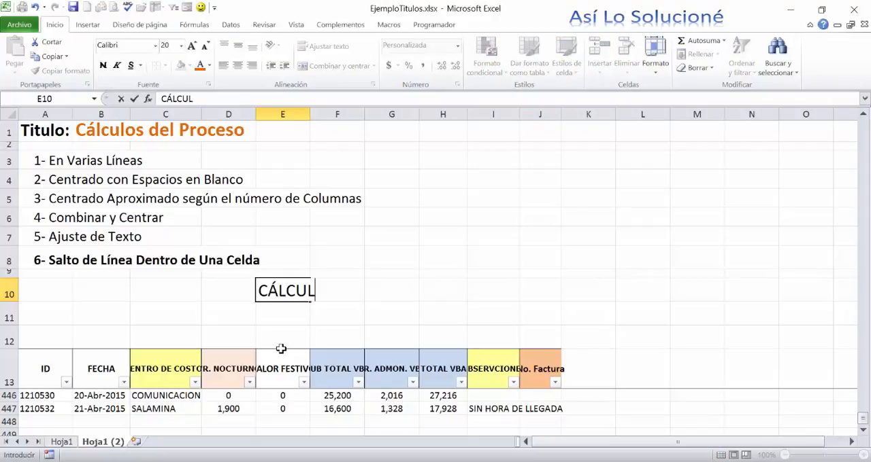
key("Return")
type("DEL")
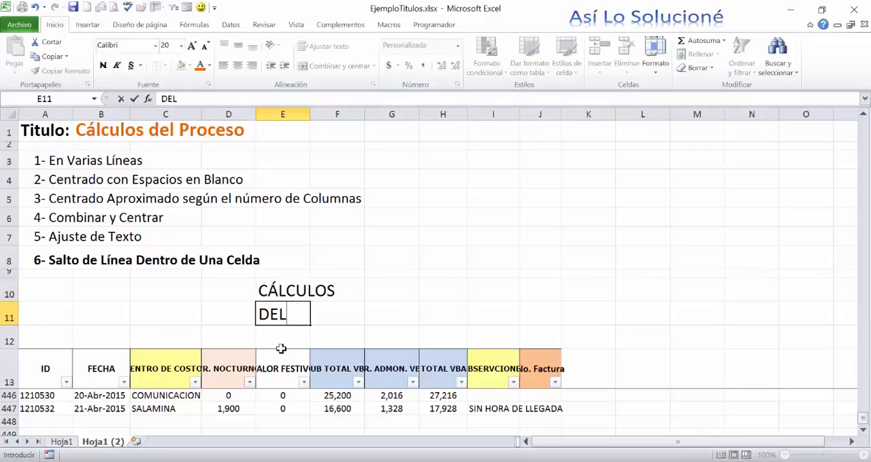
key("Return")
type("PROCESO")
key("Return")
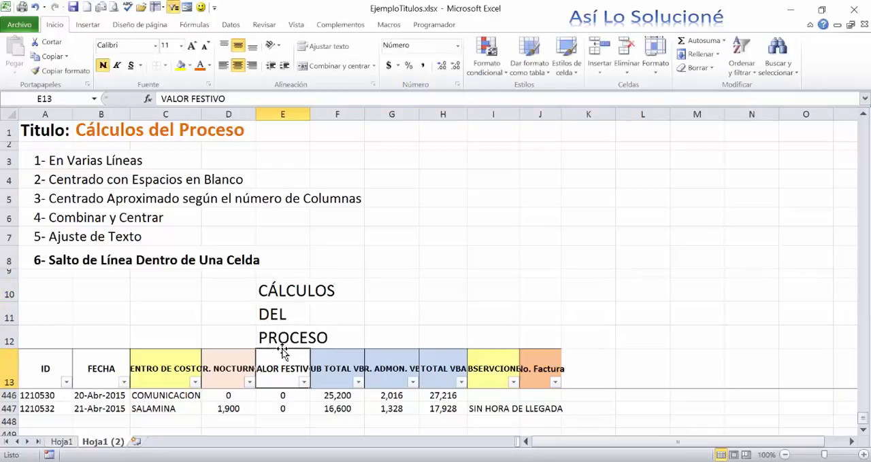
- Center the three title words horizontally in cells E10:E12
left_click_drag(270, 294, 282, 338)
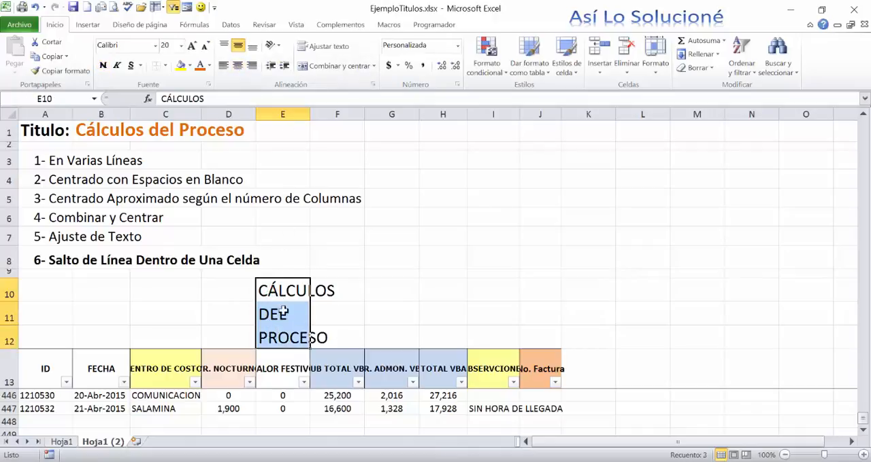
left_click(237, 66)
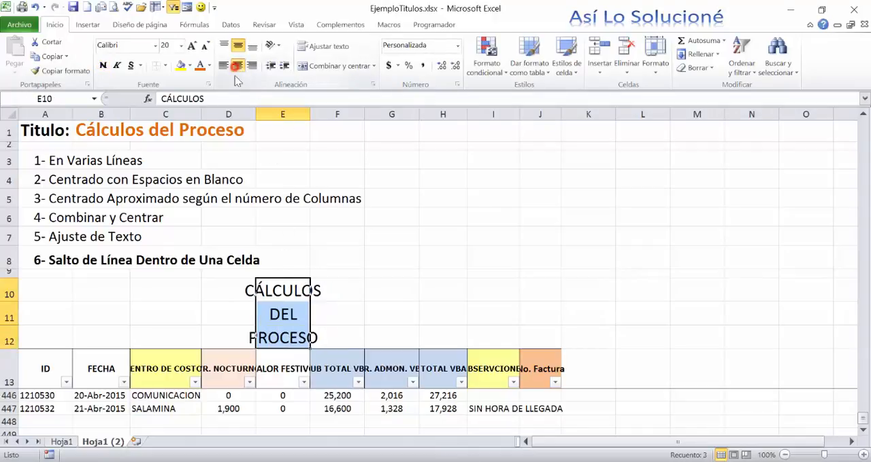
left_click(314, 316)
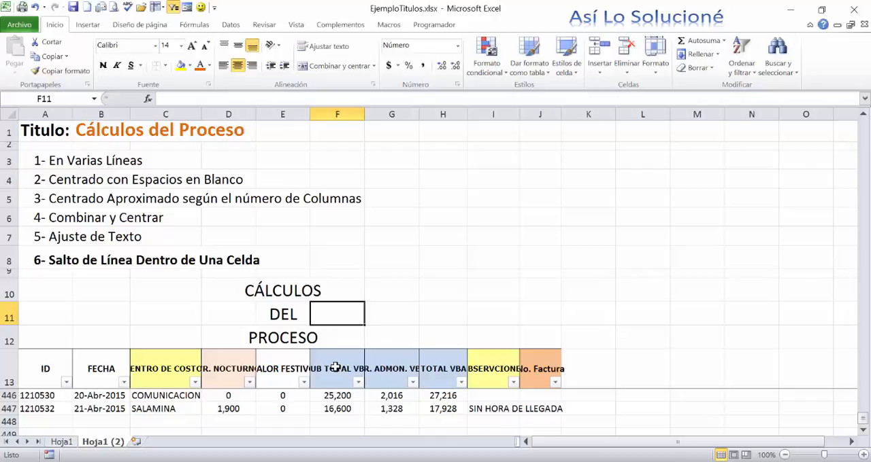
- Clear the three-row title from cells E10:E12
left_click_drag(276, 285, 280, 337)
key("Delete")
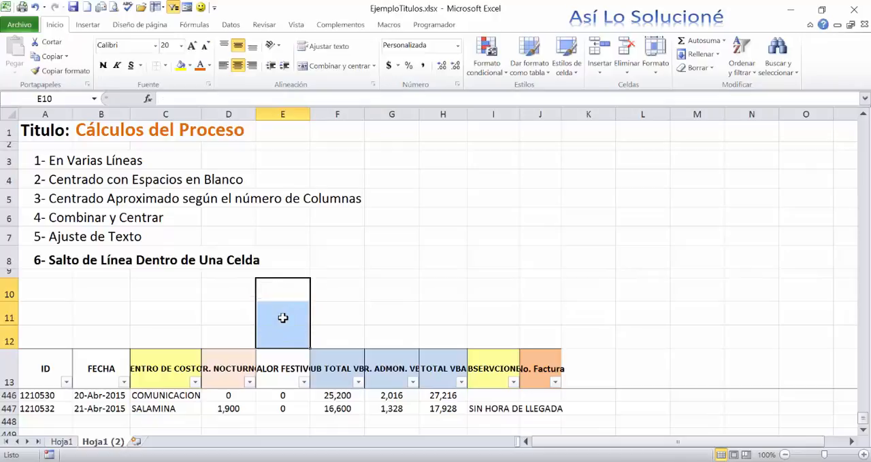
left_click(264, 296)
left_click(276, 331)
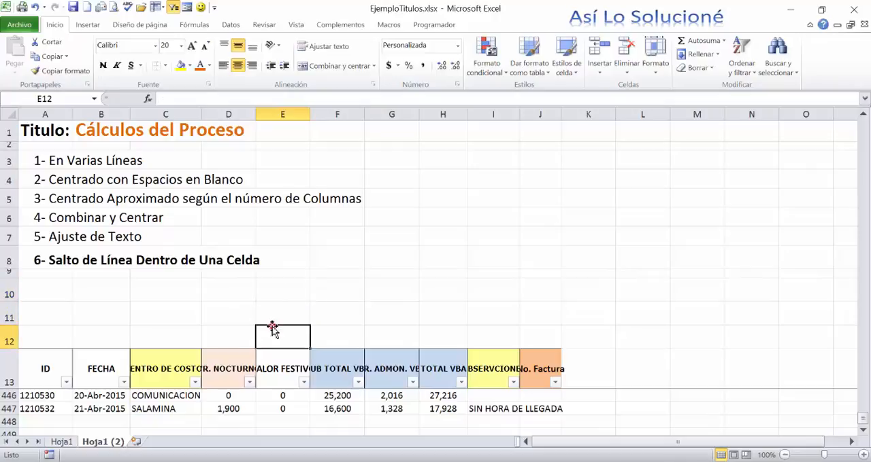
- Enter CÁLCULOS DEL PROCESO in A12, preceded by enough blank spaces to show it near the middle of the table
left_click(42, 338)
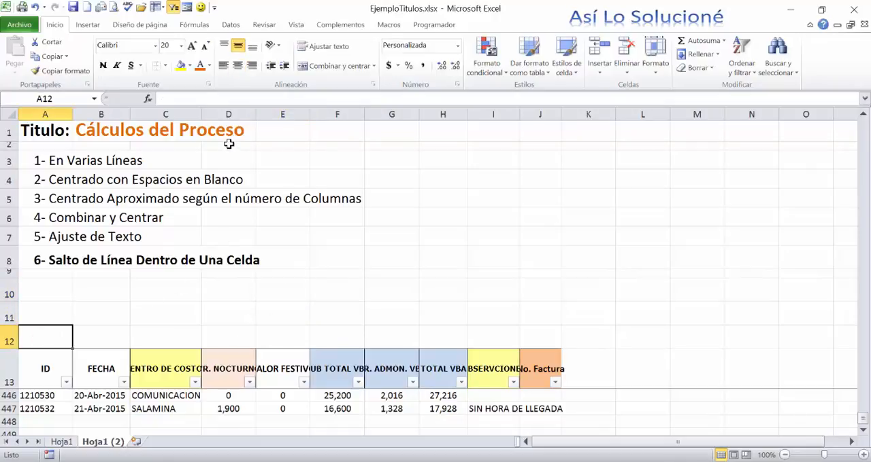
double_click(55, 339)
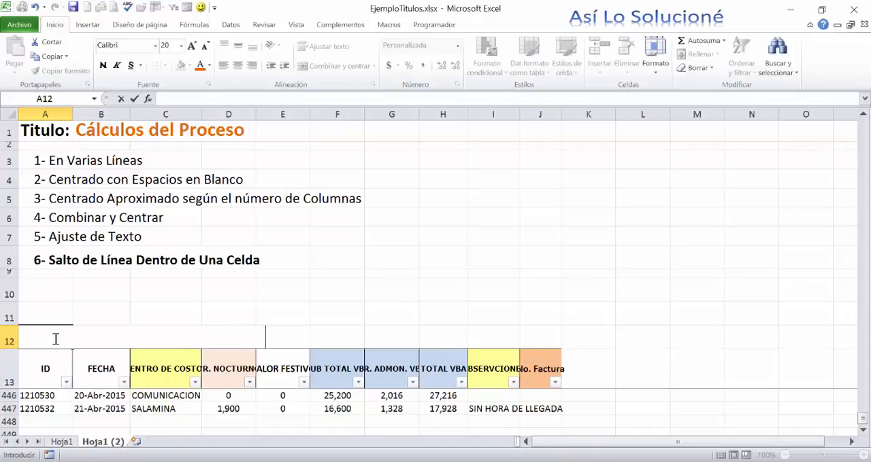
type("CÁLC")
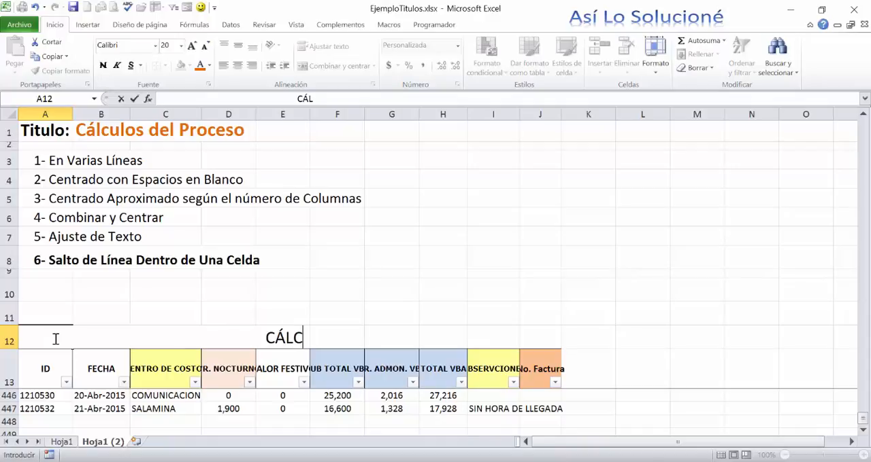
type("ULOS DEL PRO")
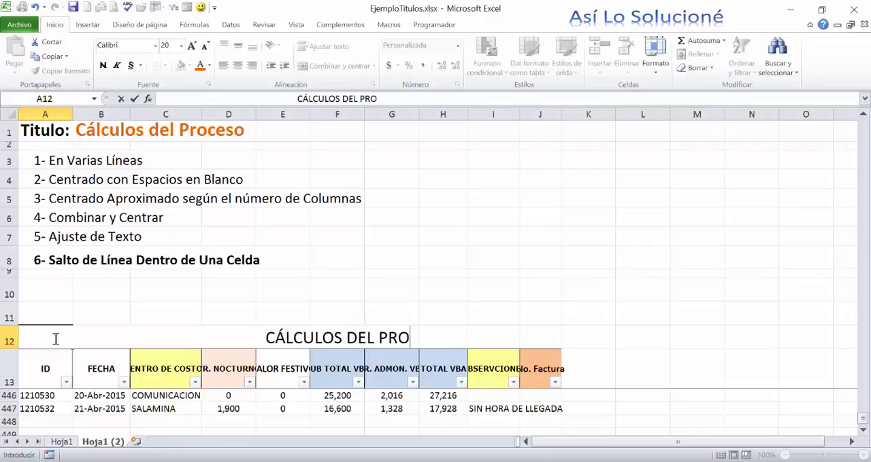
type("CESO")
key("Return")
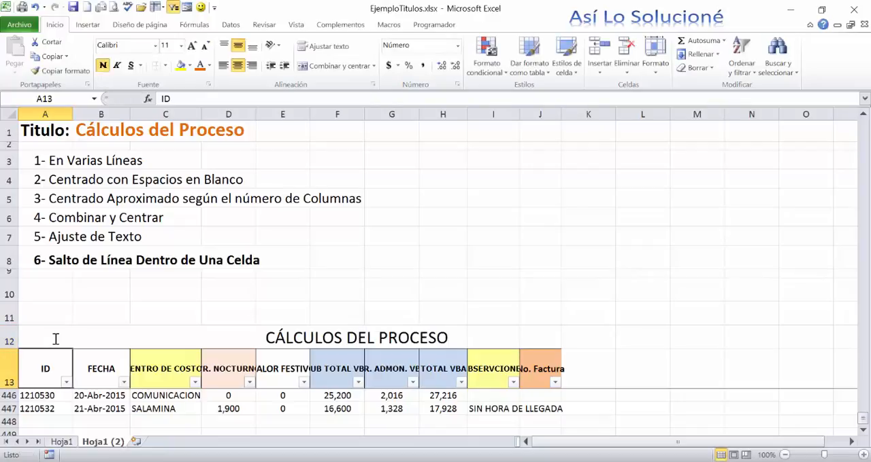
- Check the cells across row 12 to see which of them actually holds the title text
left_click(347, 340)
left_click(294, 339)
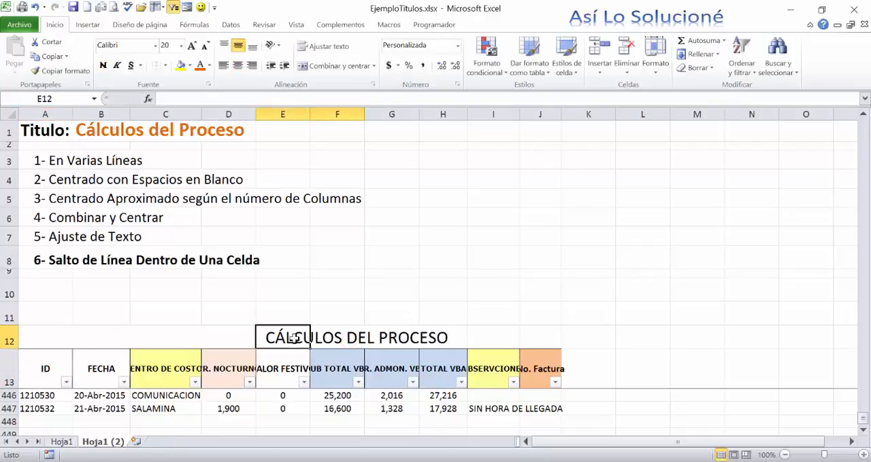
left_click(171, 338)
left_click(340, 339)
left_click(260, 340)
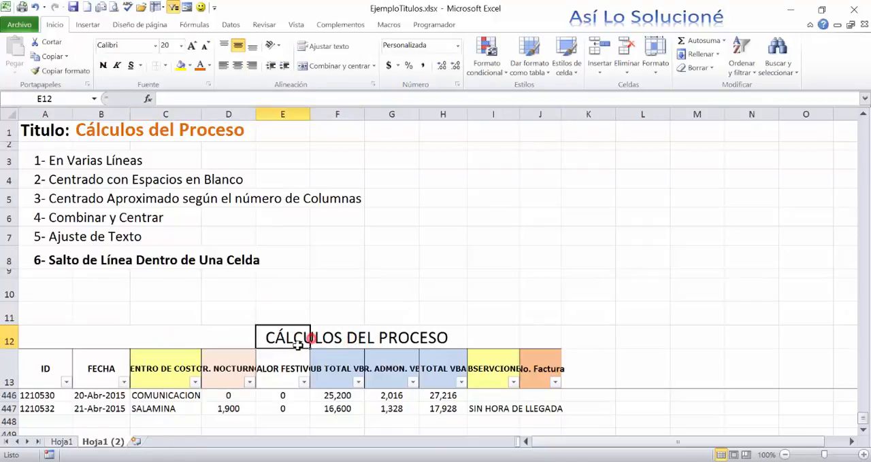
left_click(250, 344)
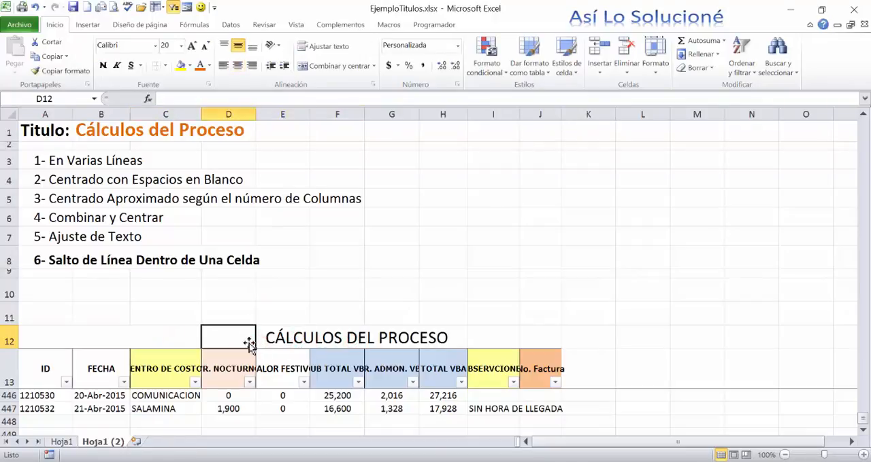
left_click(121, 334)
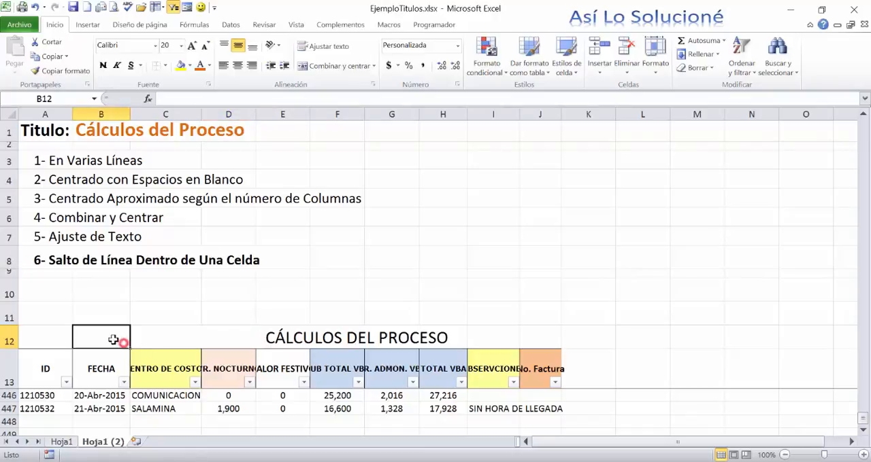
left_click(158, 331)
left_click(325, 356)
left_click(294, 336)
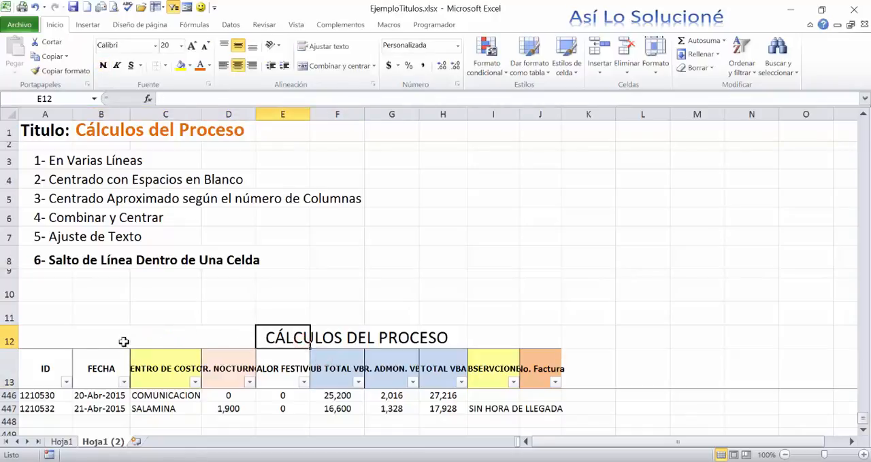
- Inspect the content of A12, including the blank spaces before the title, without changing it
left_click(48, 338)
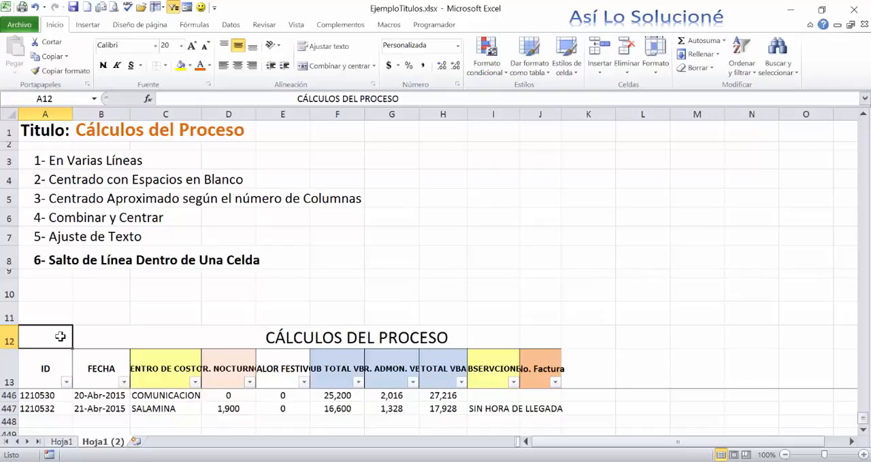
left_click(201, 100)
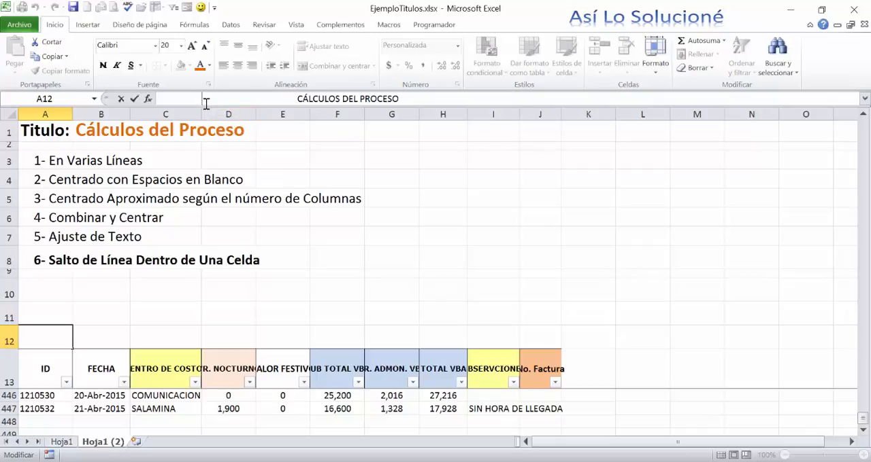
key("Escape")
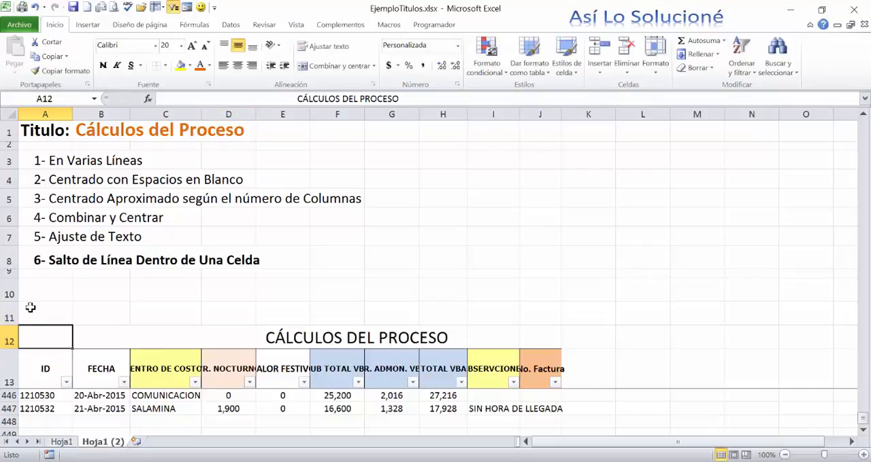
- Remove some of the blank spaces before the title in A12 to shift it closer to the start of the row
key("F2")
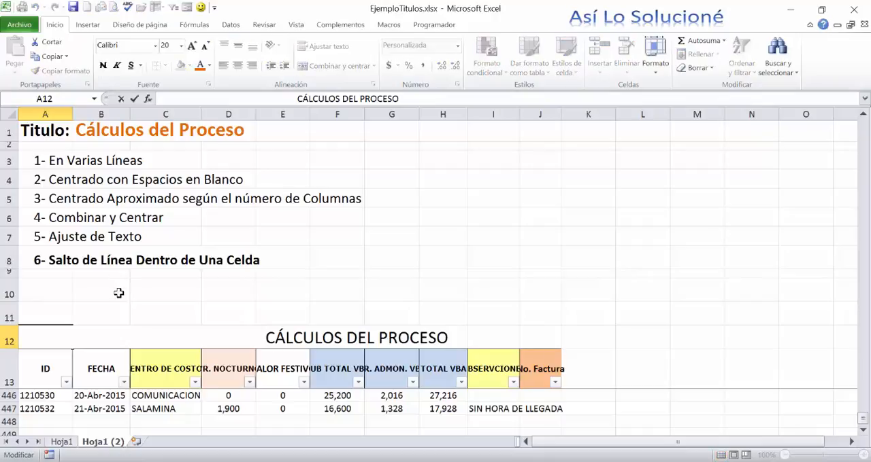
left_click(200, 336)
key("BackSpace")
key("BackSpace")
key("BackSpace")
key("BackSpace")
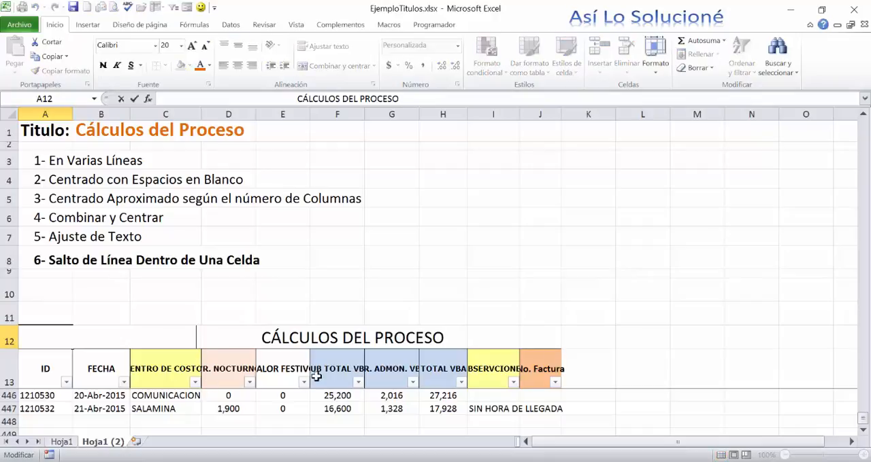
key("BackSpace")
key("BackSpace")
key("BackSpace")
key("BackSpace")
key("BackSpace")
key("BackSpace")
key("BackSpace")
key("BackSpace")
key("BackSpace")
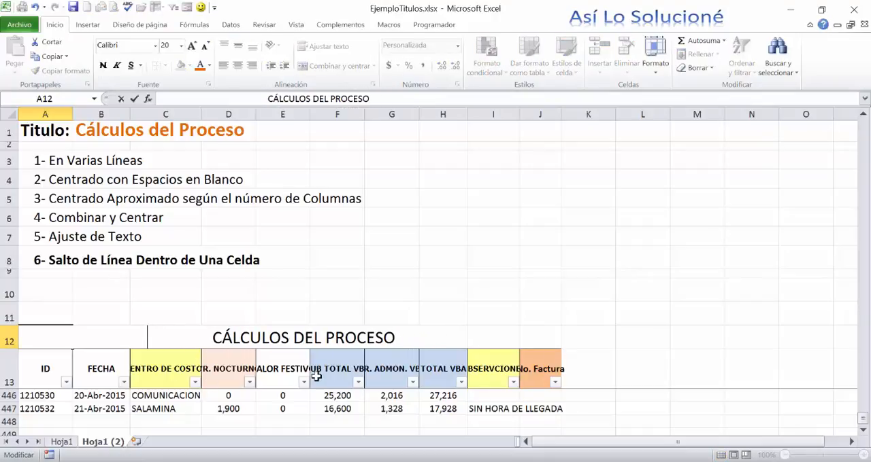
key("Return")
- Clear the space-padded title from cell A12
key("Up")
key("Up")
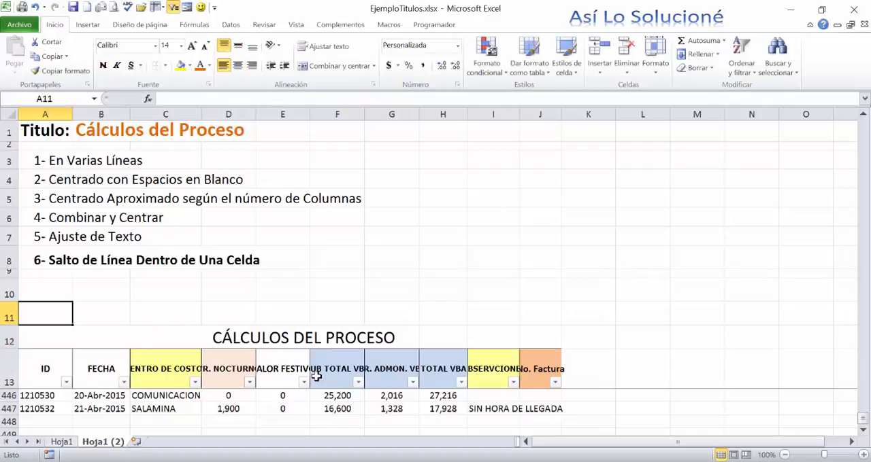
key("Down")
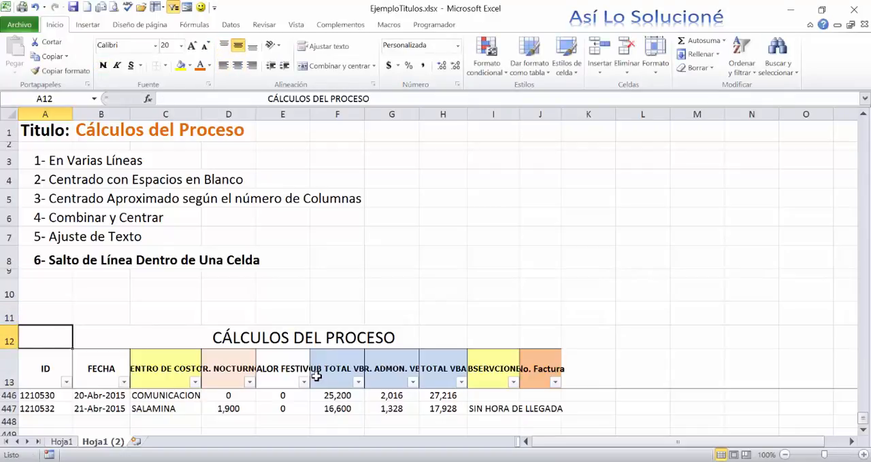
key("Delete")
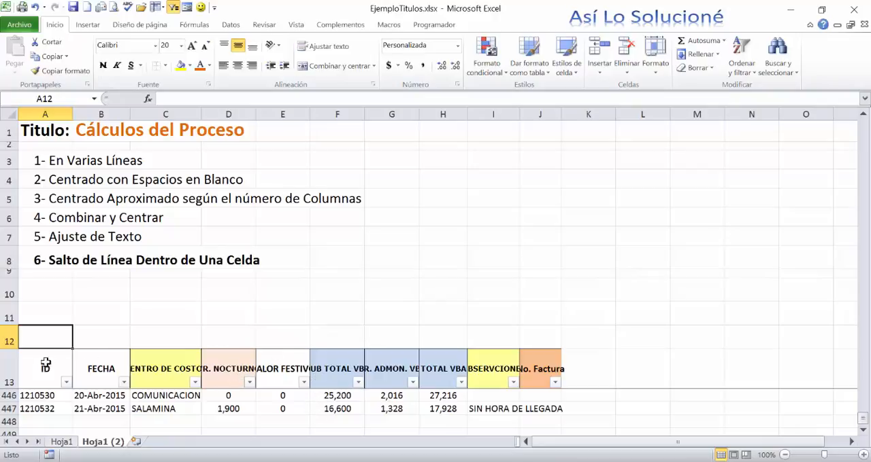
- Enter the title "CÁLCULOS DEL PROCESO" in E12, above the approximate middle of the header columns A to J
left_click_drag(45, 366, 529, 368)
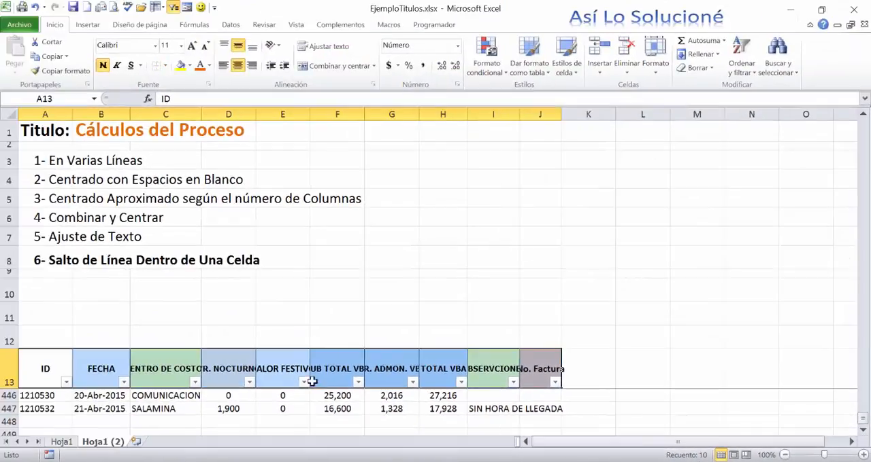
left_click_drag(56, 365, 280, 359)
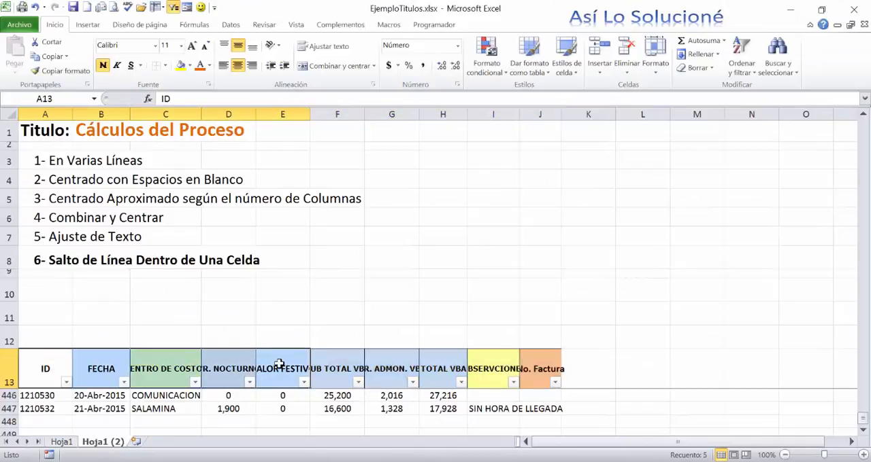
left_click(272, 336)
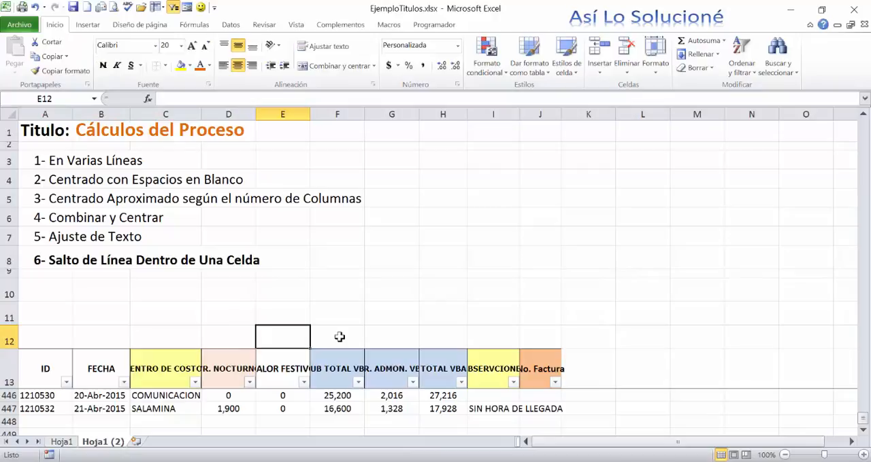
type("C")
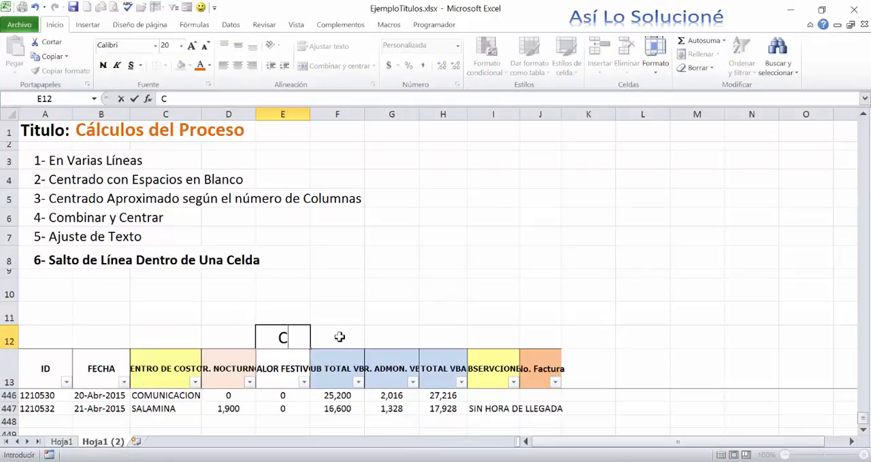
type("ÁLCLUSO")
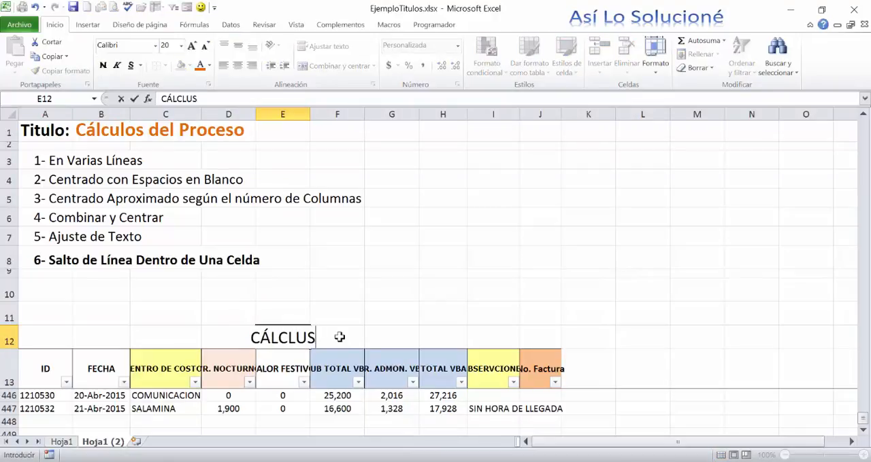
key("BackSpace")
key("BackSpace")
key("BackSpace")
key("BackSpace")
type("ULOS DEL PROCESO")
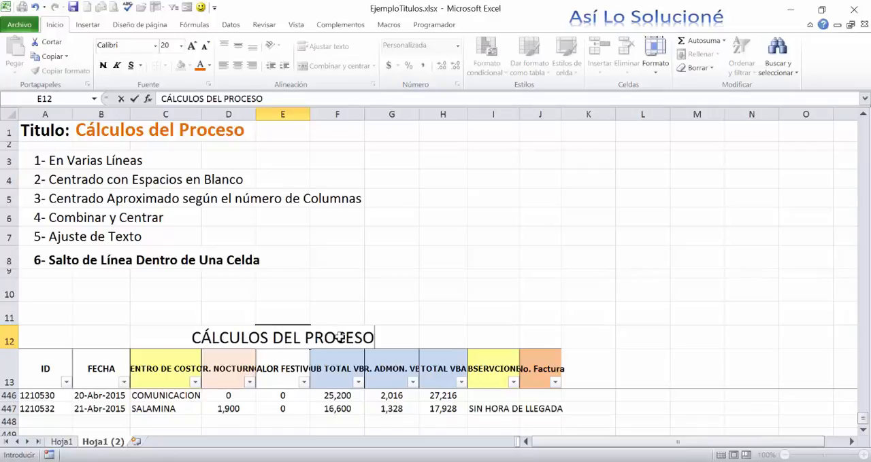
key("Return")
key("Up")
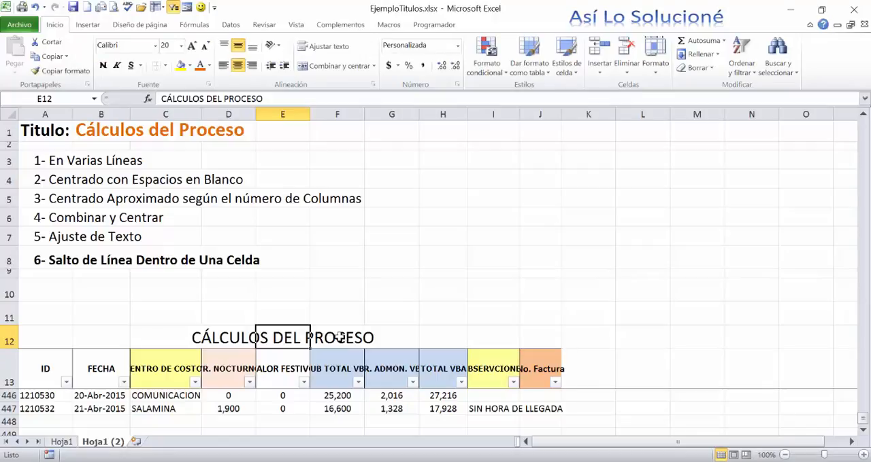
- Copy the title from E12 into E11 and clear the original in E12
key("ctrl+c")
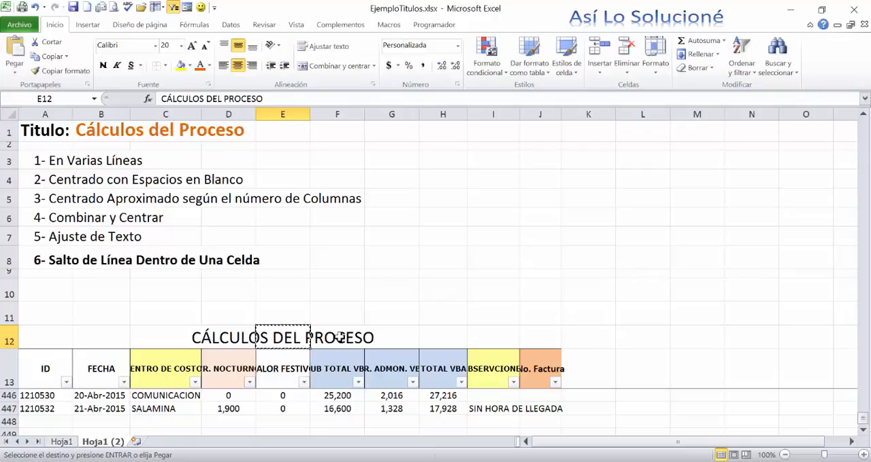
key("Up")
key("ctrl+v")
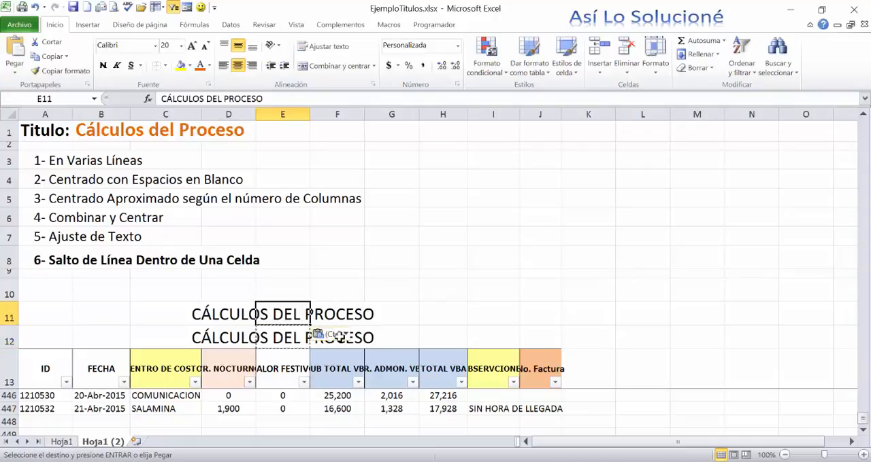
key("Down")
key("Delete")
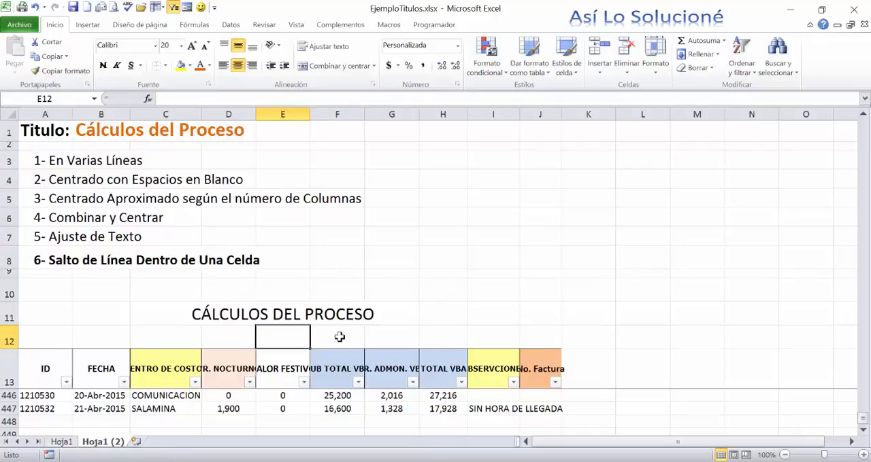
- Enter the title "CÁLCULOS DEL PROCESO" in cell A12
left_click(38, 336)
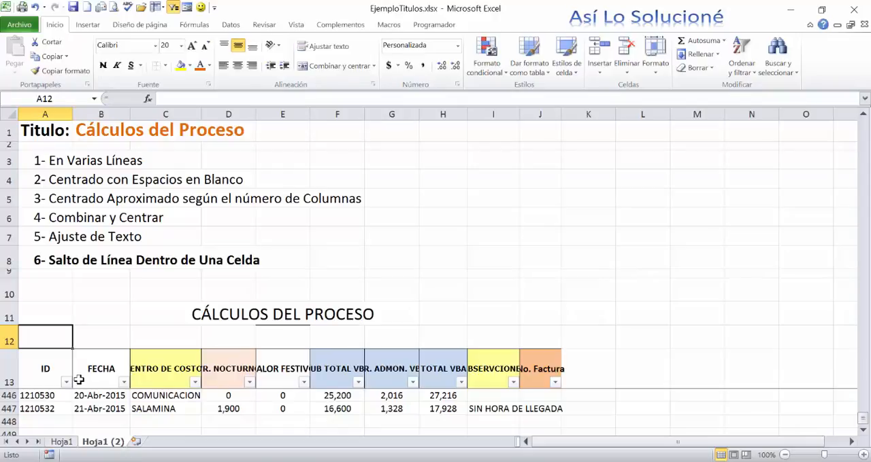
type("CÁL")
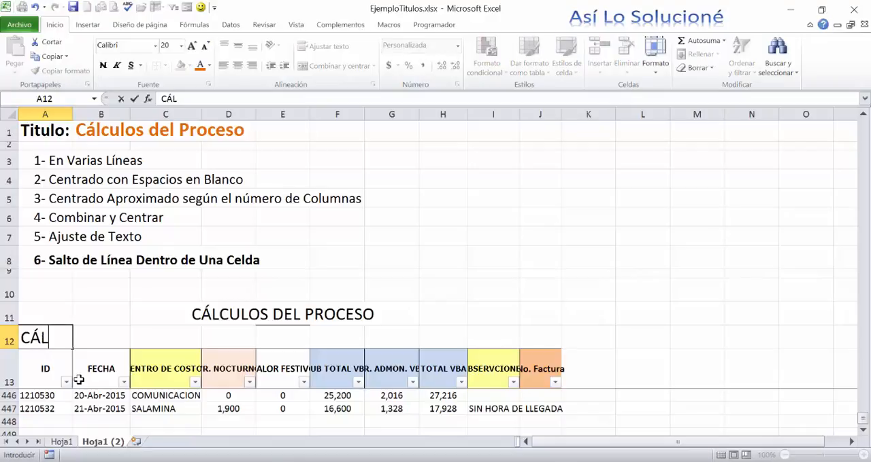
type("CULOS DEL ")
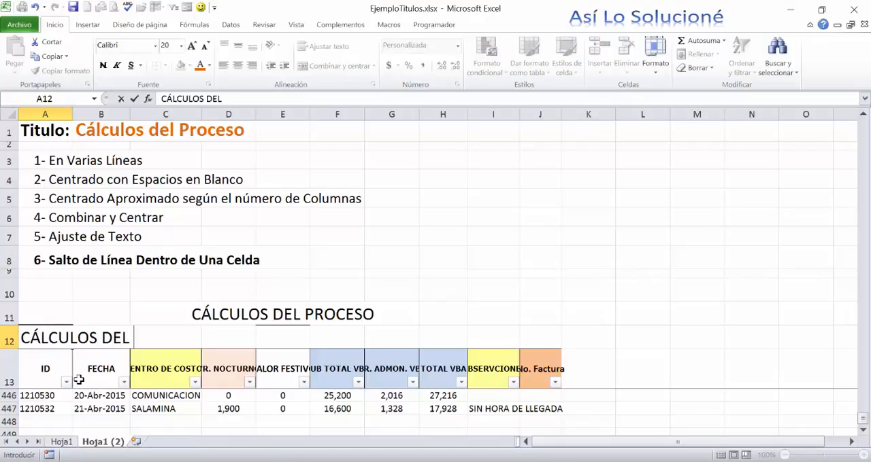
type("PROCESO")
key("Return")
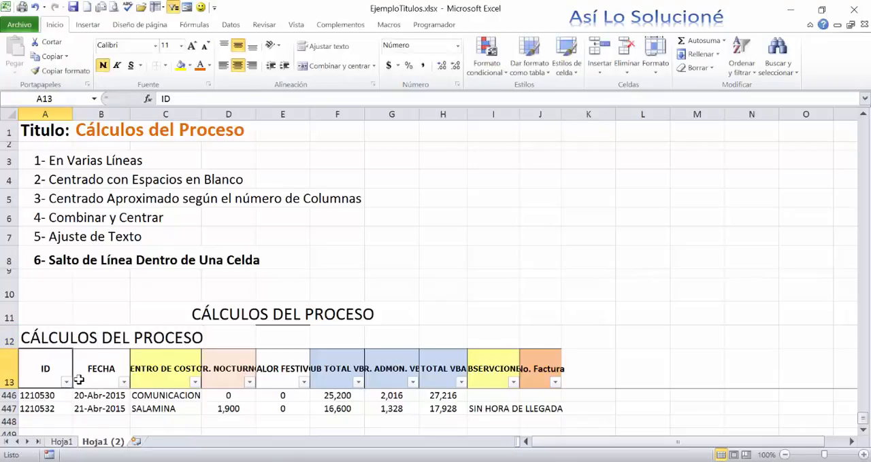
- Merge and center cells A12:J12 so the title spans all the table's columns
key("Up")
key("shift+Right")
key("shift+Right")
key("shift+Right")
key("shift+Right")
key("shift+Right")
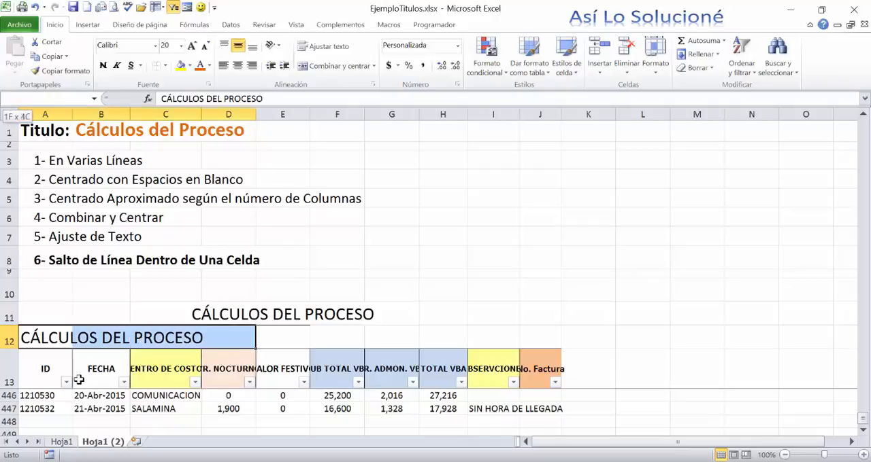
key("shift+Right")
key("shift+Right")
key("shift+Right")
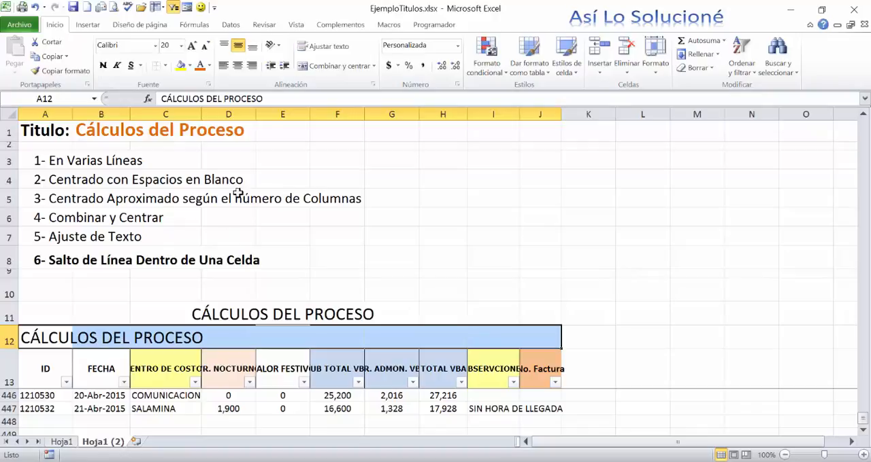
left_click(329, 71)
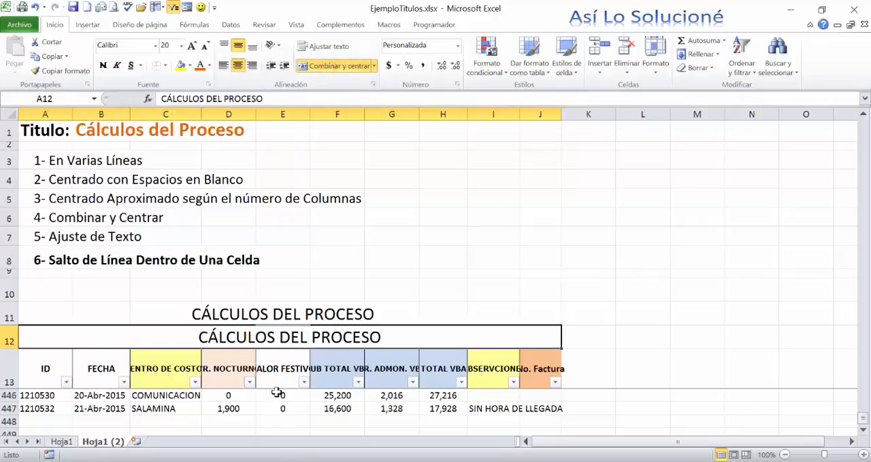
- Compare the position of the title in E11 with the merged and centered title in row 12
left_click(277, 392)
left_click(270, 341)
left_click(262, 313)
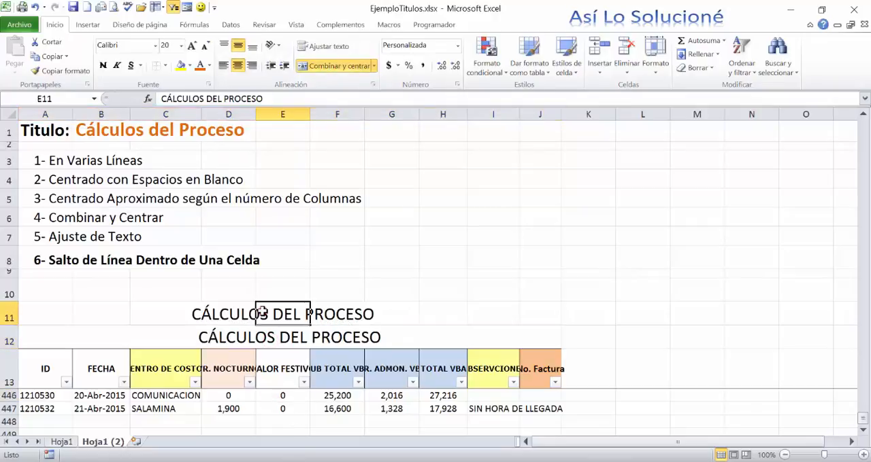
left_click(267, 333)
left_click(262, 313)
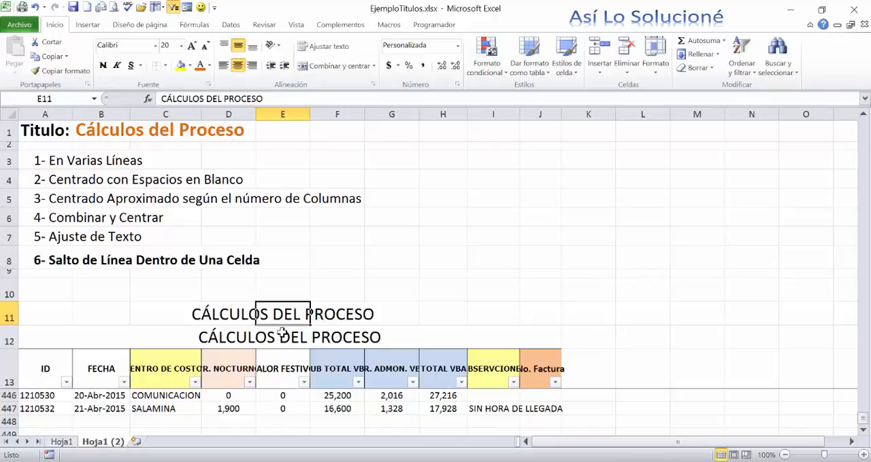
- Widen columns E, F, G and H and compare how the E11 title and the merged row 12 title are centered
left_click(273, 334)
left_click_drag(308, 115, 346, 136)
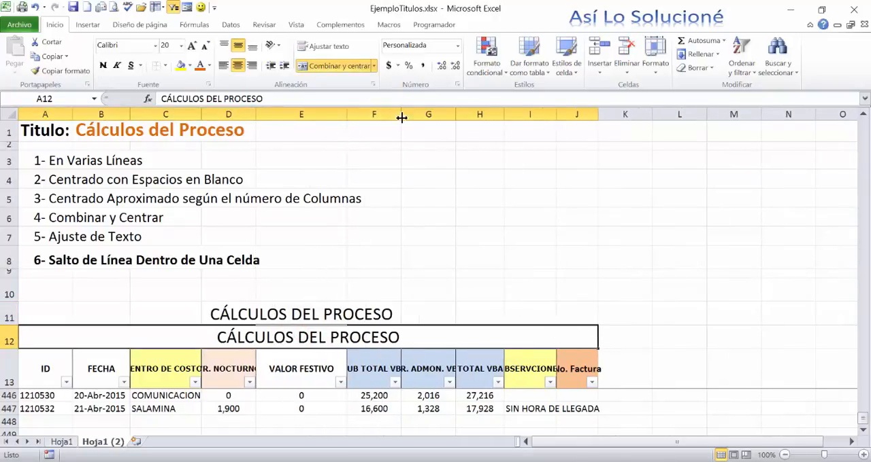
left_click_drag(401, 116, 423, 129)
left_click_drag(478, 121, 565, 121)
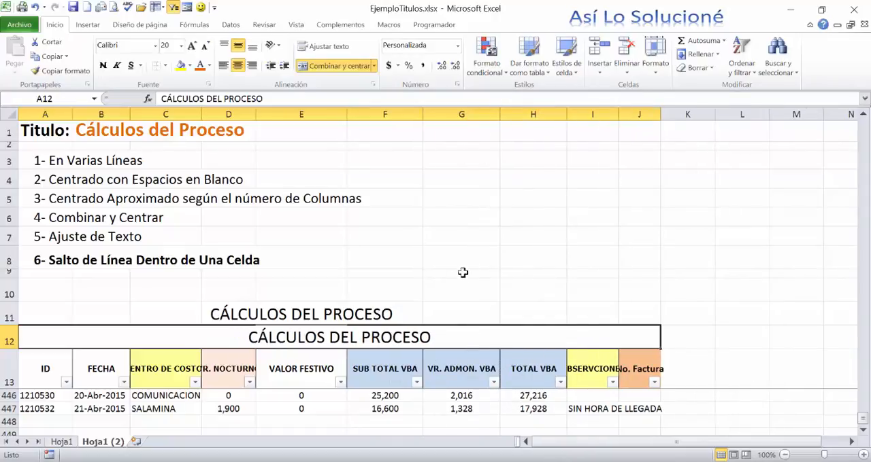
left_click(287, 313)
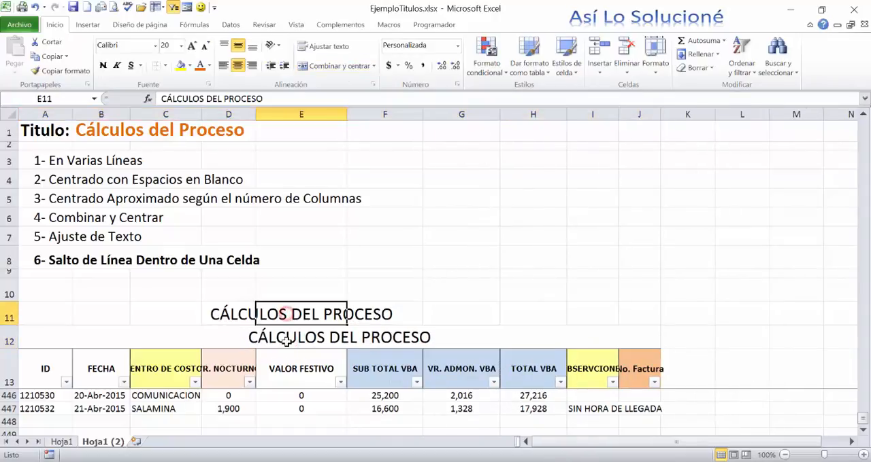
left_click(286, 341)
left_click(284, 319)
left_click(286, 336)
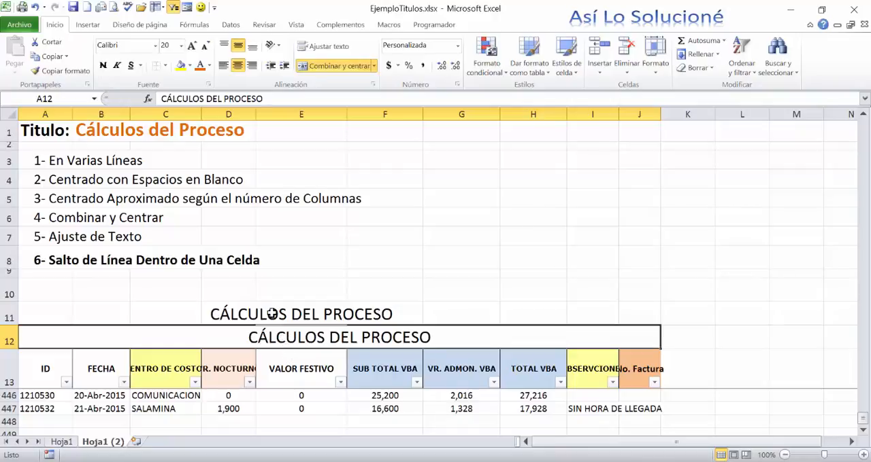
key("Delete")
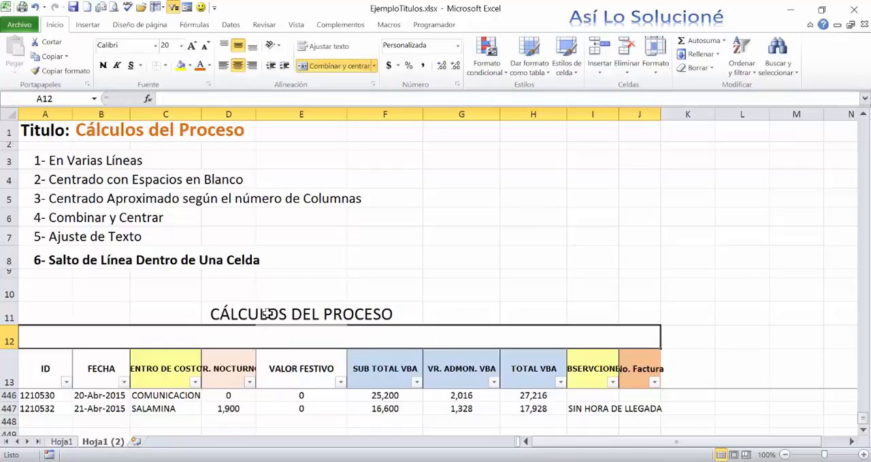
left_click(268, 314)
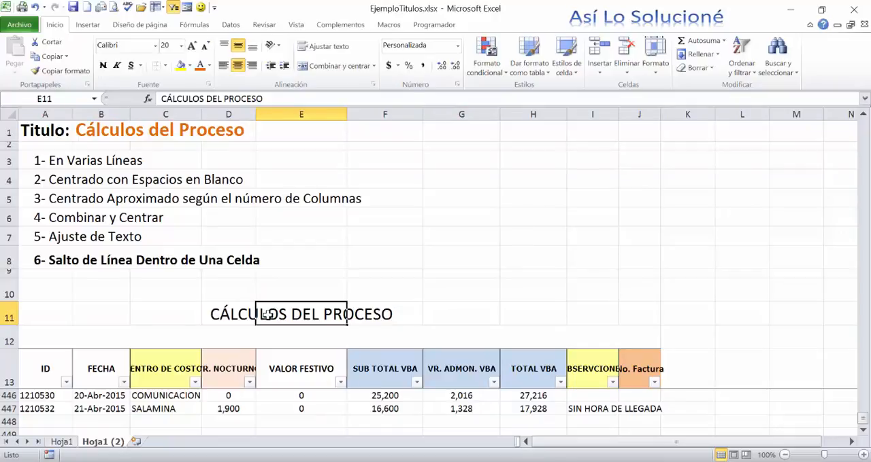
key("ctrl+z")
- Clear the approximately centered title from E11, leaving only the merged title in row 12
left_click(276, 314)
key("Delete")
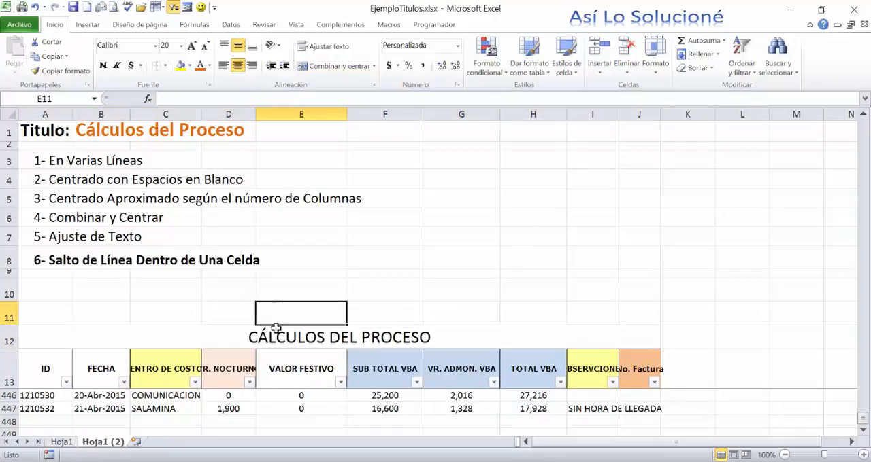
left_click(276, 330)
- Narrow columns E and G of the table beneath the merged title
left_click(284, 367)
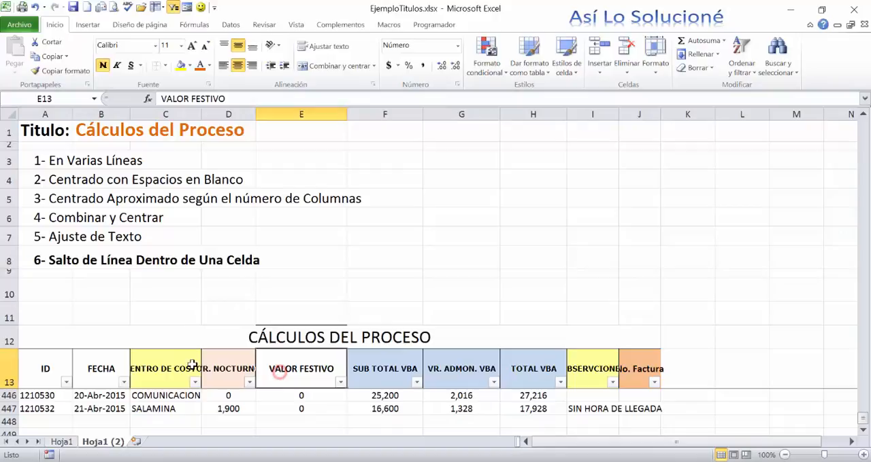
left_click(119, 368)
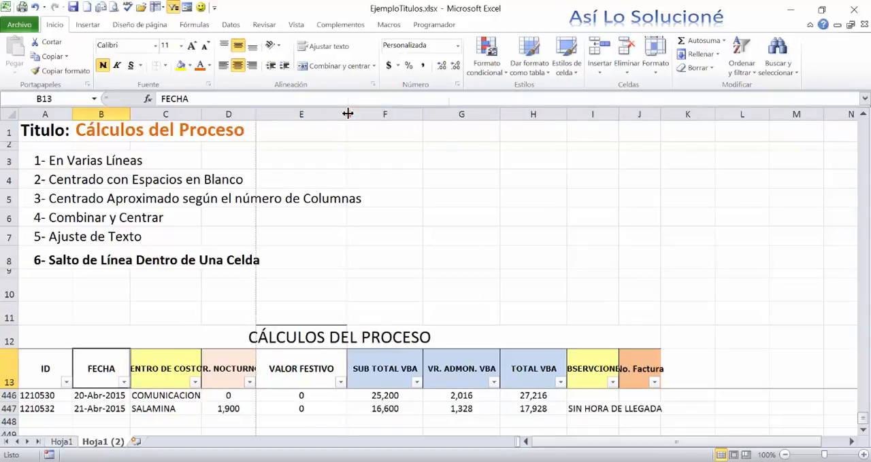
left_click_drag(346, 113, 302, 114)
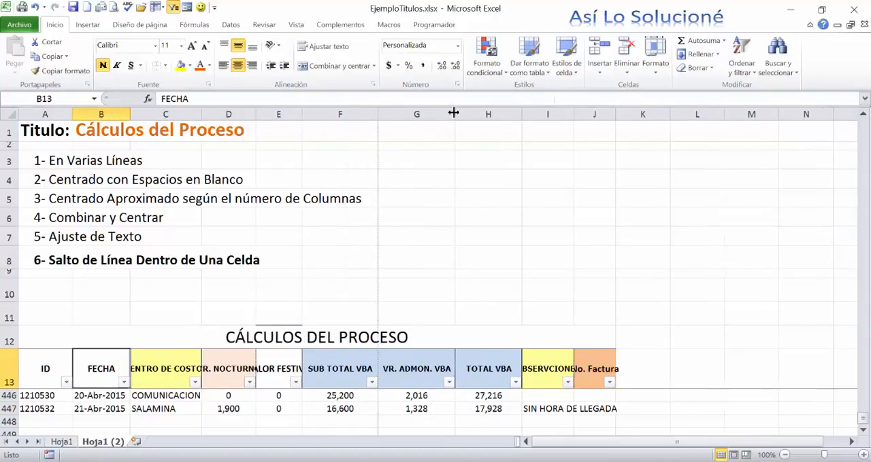
left_click_drag(453, 113, 418, 113)
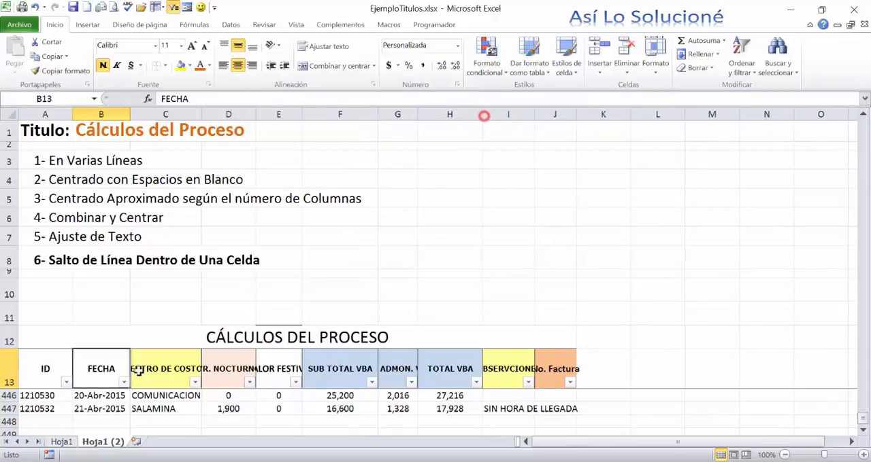
- Apply text wrapping to the table headers in A13:J13
left_click(159, 371)
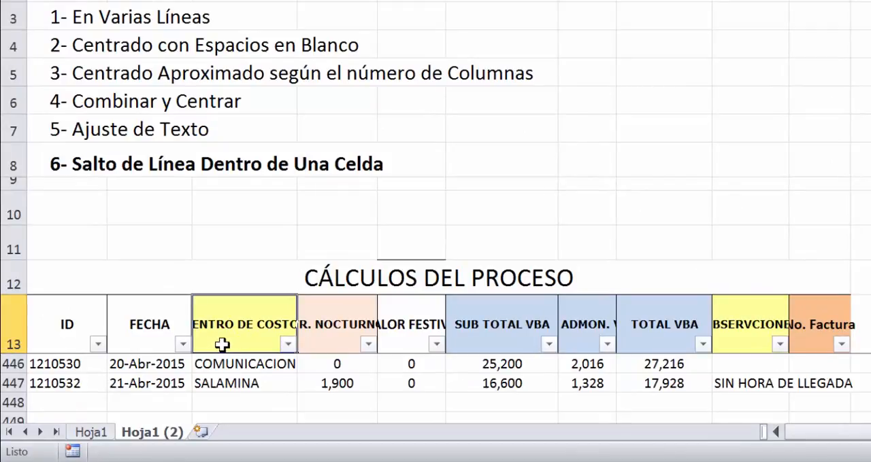
left_click(310, 334)
left_click(407, 316)
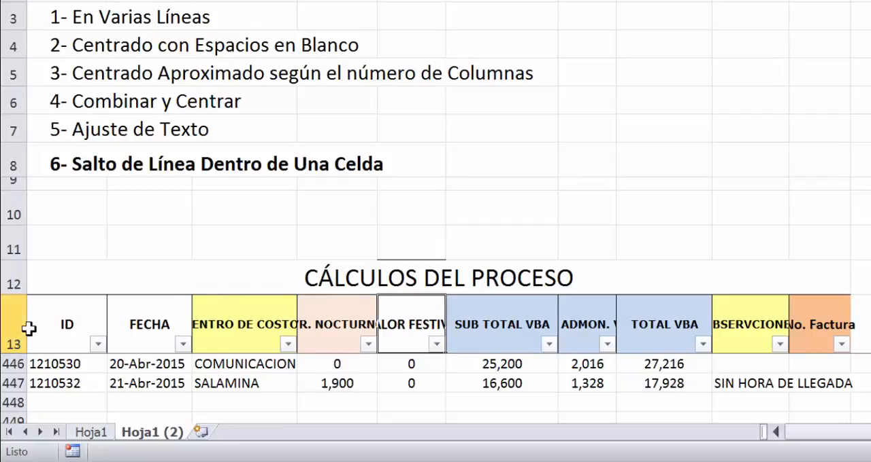
left_click_drag(29, 332, 124, 325)
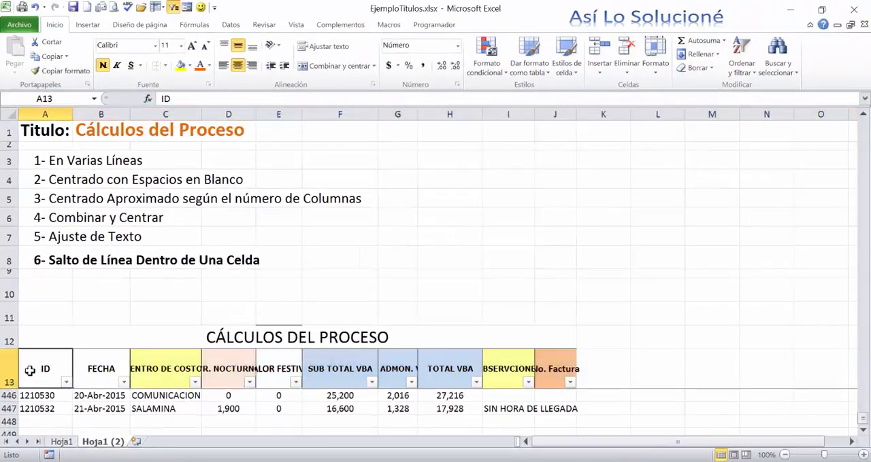
left_click(42, 327)
left_click_drag(101, 369, 540, 374)
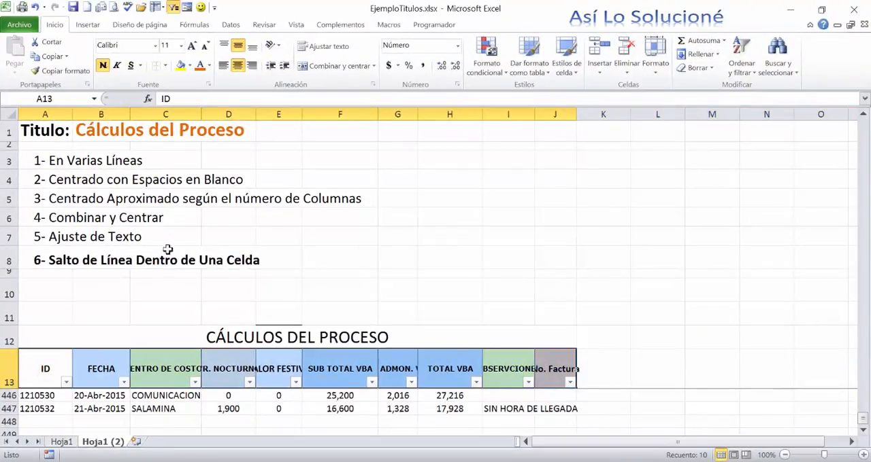
left_click(321, 46)
- Review the wrapped headers in row 13 and narrow column F until SUB TOTAL VBA wraps onto two lines
left_click(156, 395)
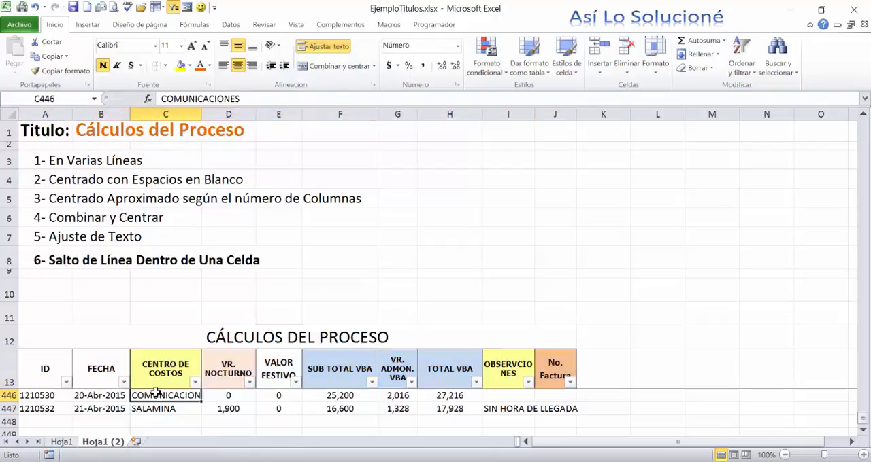
left_click(157, 374)
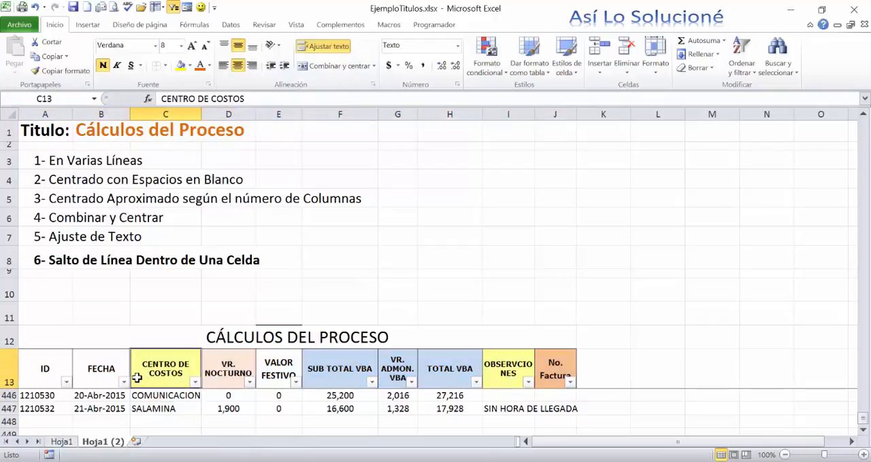
left_click(96, 371)
left_click(43, 366)
left_click(168, 371)
left_click(228, 371)
left_click(364, 371)
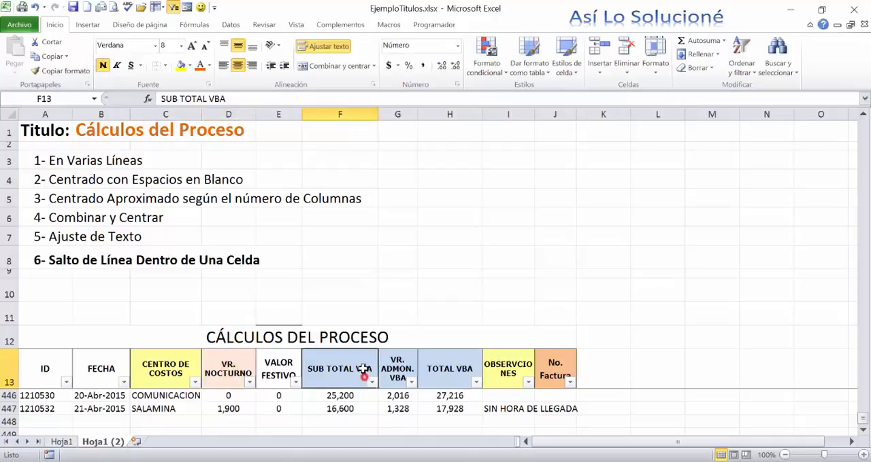
left_click_drag(377, 114, 357, 114)
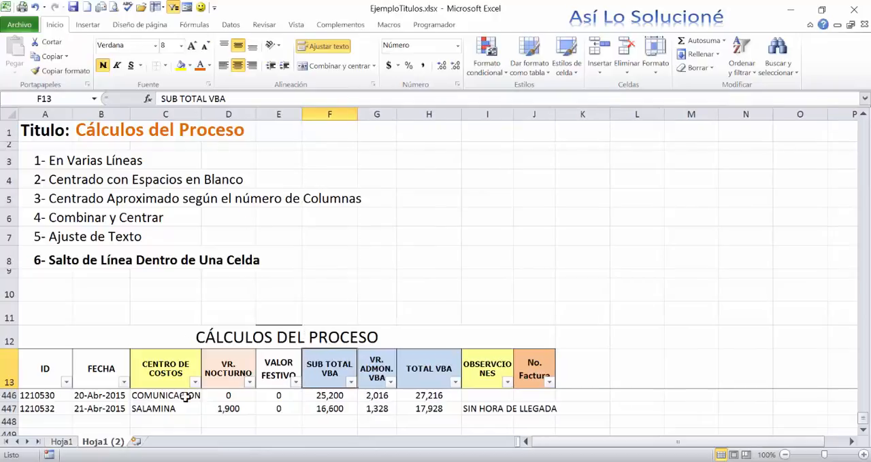
- Widen column C until the CENTRO DE COSTOS header fits on a single line
left_click(151, 365)
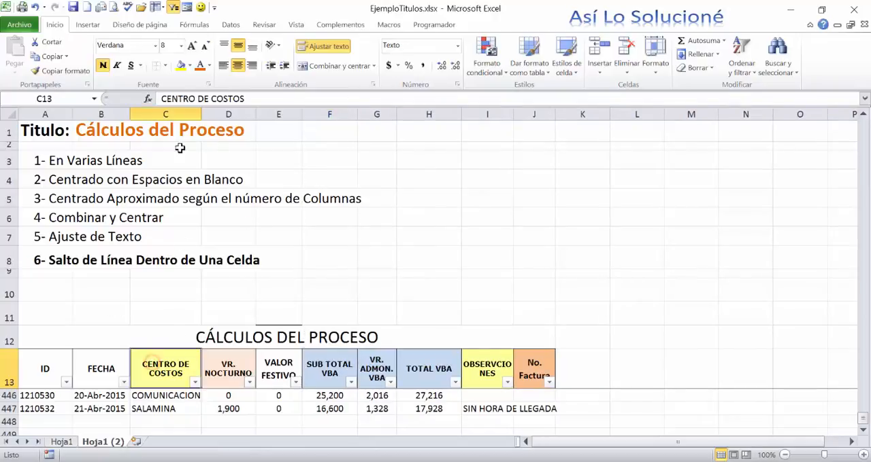
left_click_drag(201, 114, 368, 152)
key("ctrl+Down")
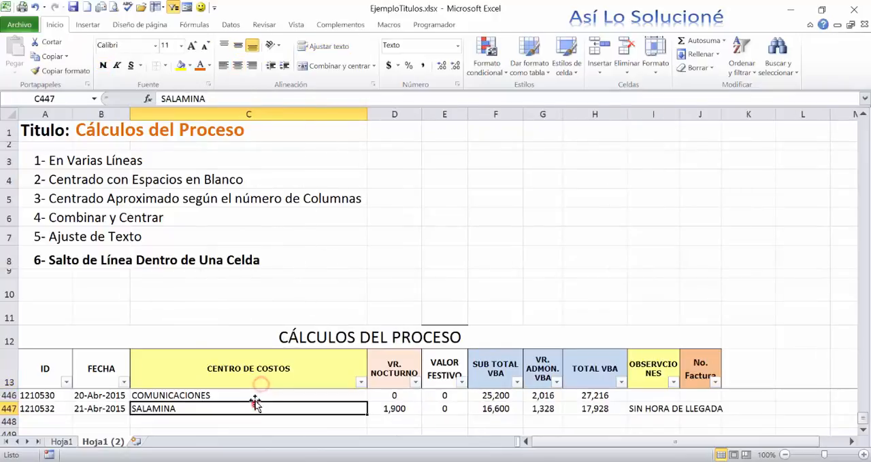
key("ctrl+Up")
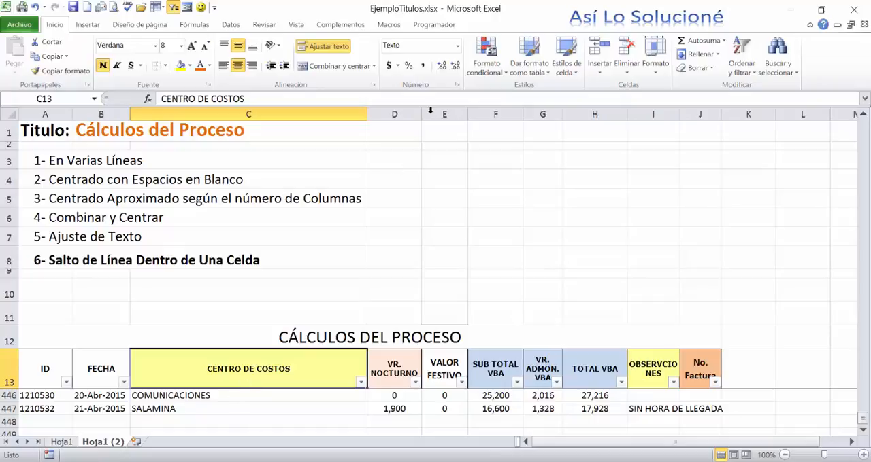
left_click_drag(358, 123, 210, 238)
left_click_drag(211, 114, 294, 115)
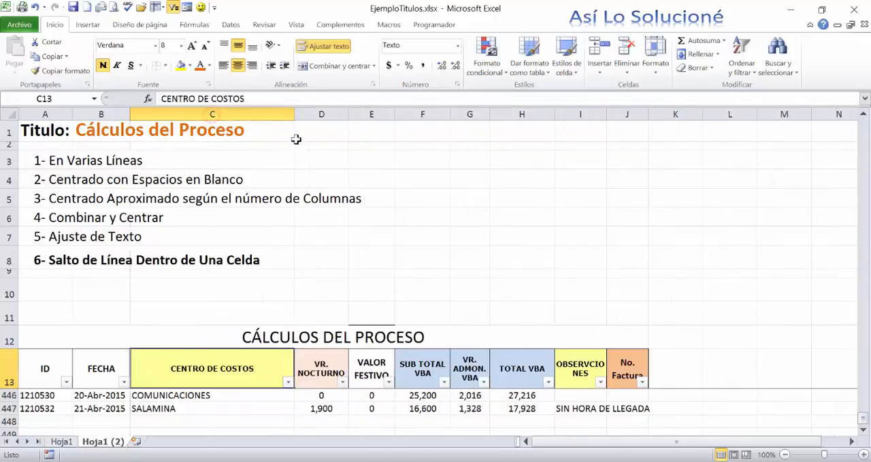
left_click(194, 396)
left_click(218, 373)
left_click(225, 395)
double_click(219, 375)
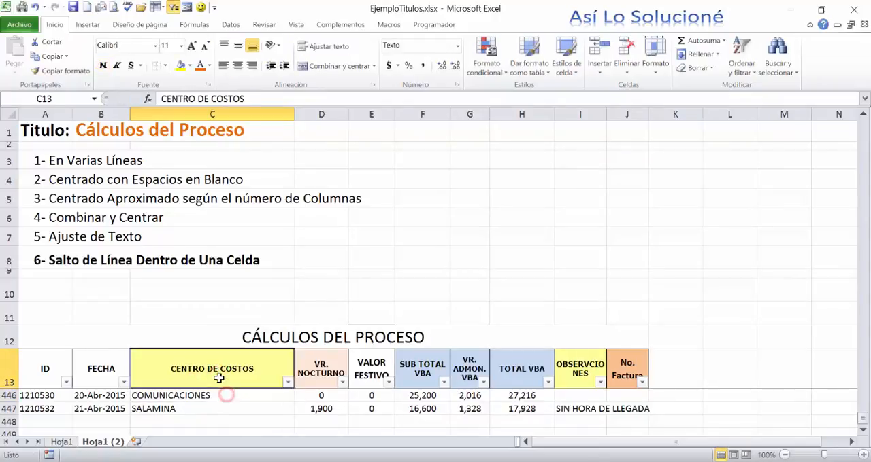
left_click(229, 406)
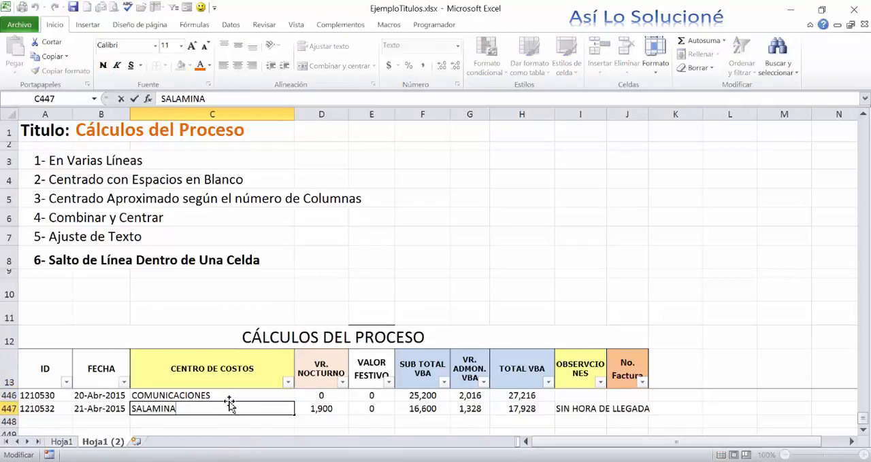
left_click(224, 385)
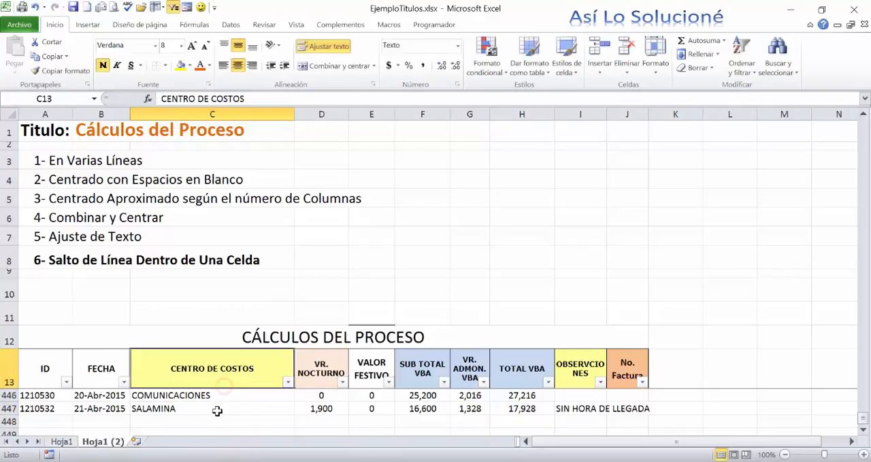
double_click(210, 371)
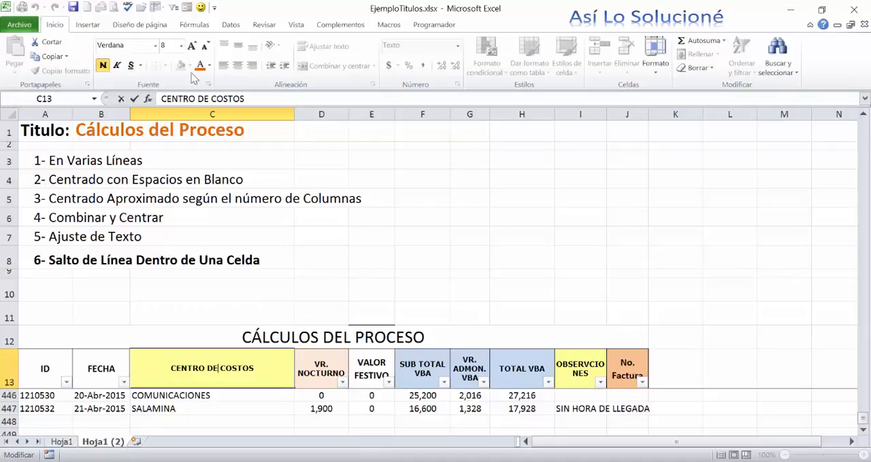
left_click(211, 314)
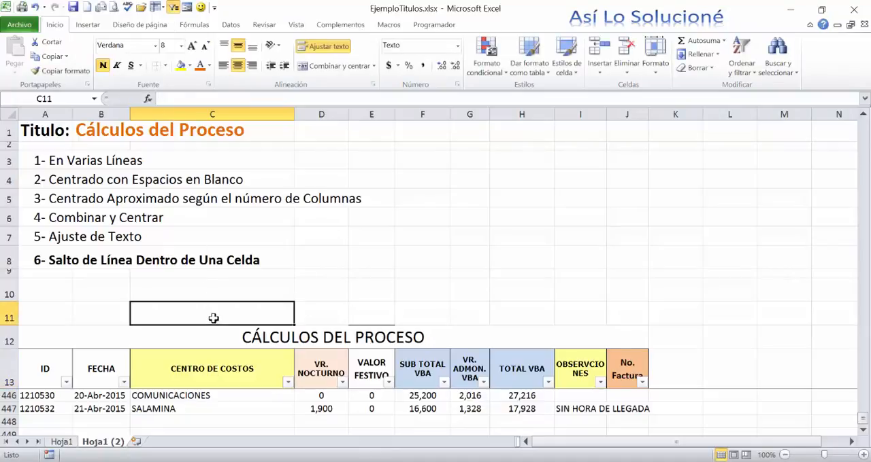
scroll(209, 315, "up", 1)
scroll(210, 315, "down", 1)
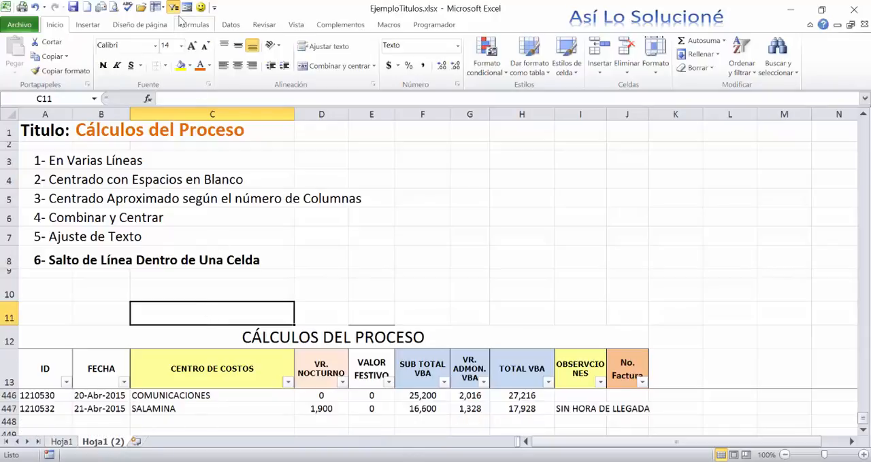
- Bring the table's first data rows into view beneath the headers and show the on-screen keyboard
left_click(156, 7)
left_click(64, 27)
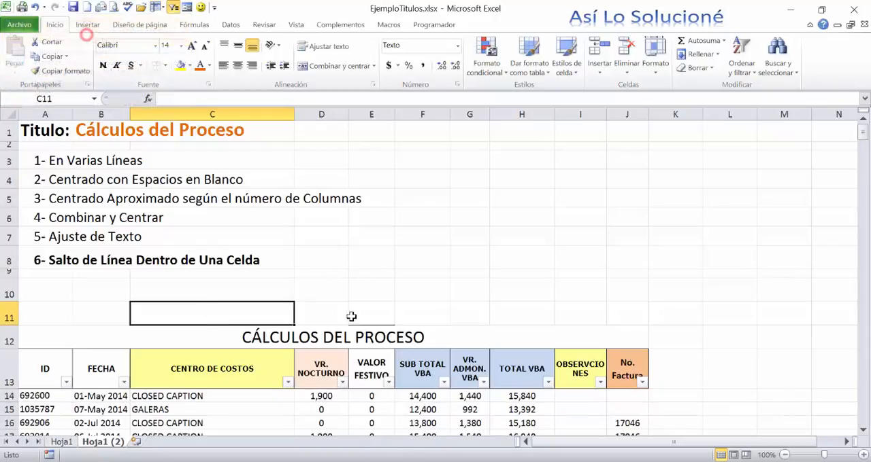
scroll(347, 309, "down", 3)
scroll(342, 294, "down", 1)
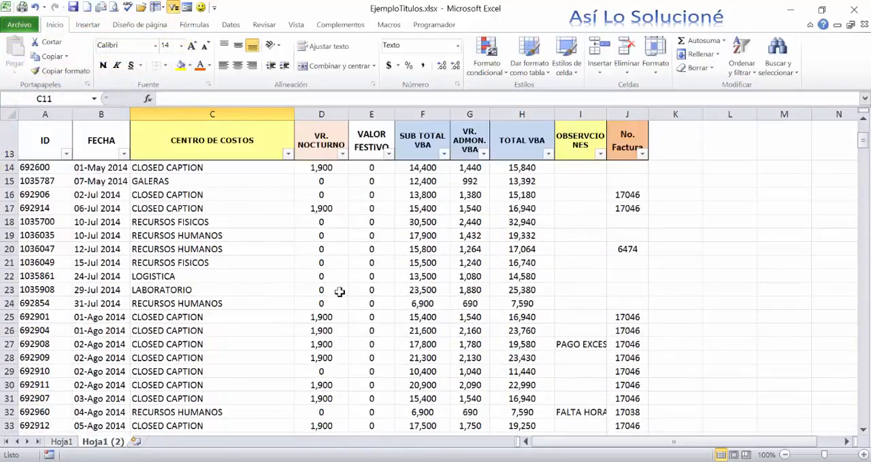
scroll(339, 292, "up", 1)
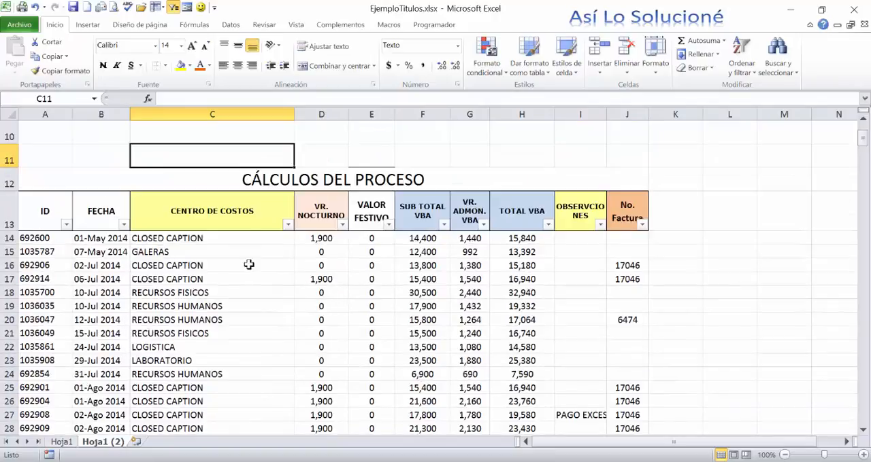
left_click(212, 223)
double_click(211, 222)
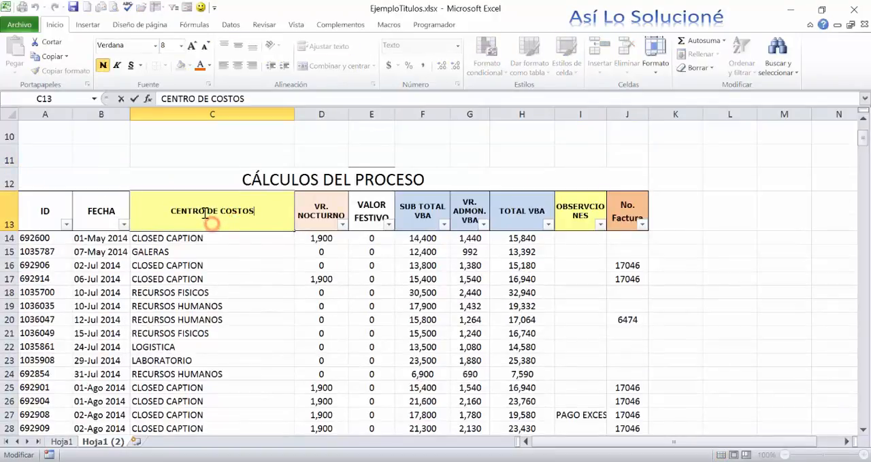
left_click(269, 298)
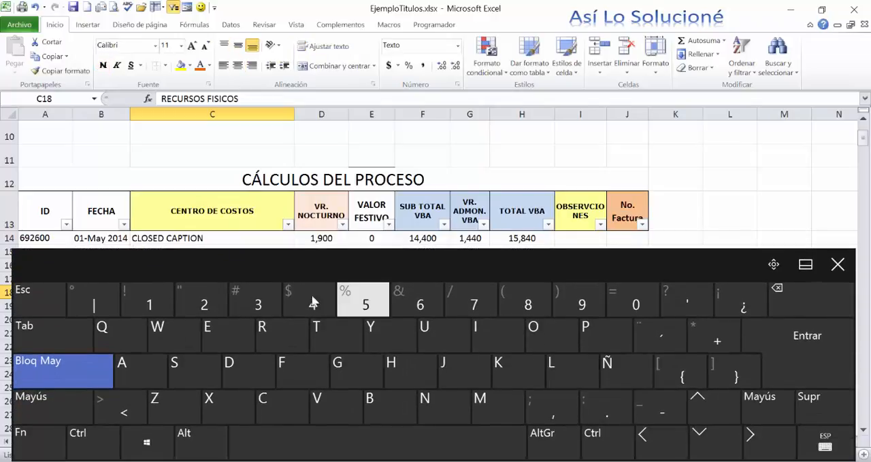
- Insert a line break before COSTOS in header cell C13, remove the leftover space, and close the on-screen keyboard
double_click(236, 221)
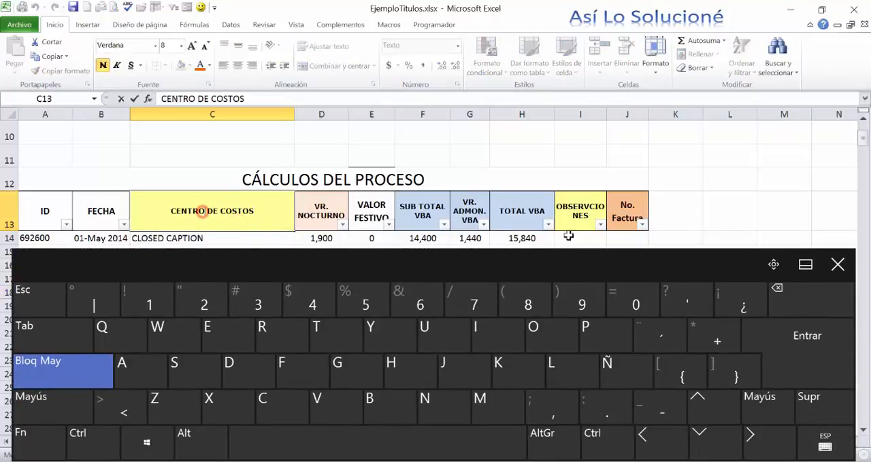
key("Right")
key("Right")
key("Right")
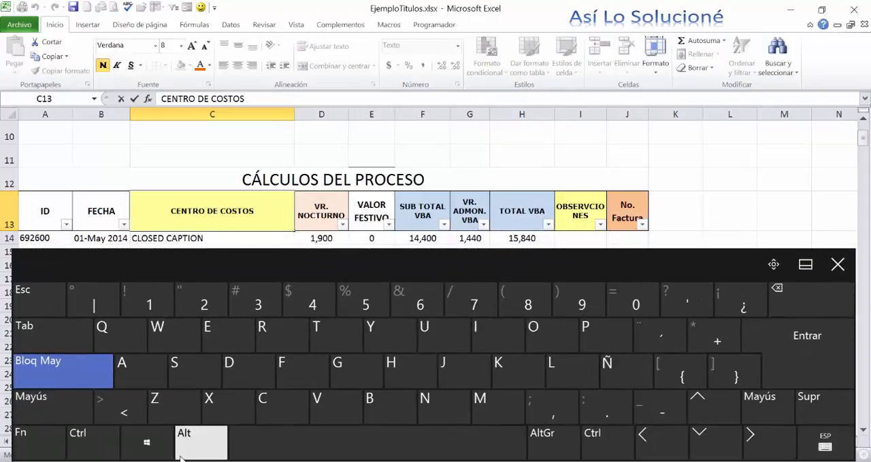
left_click(191, 443)
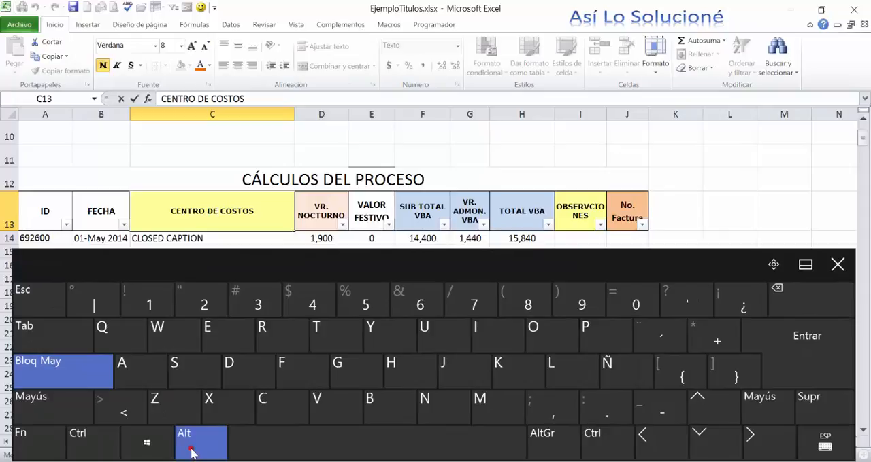
left_click(800, 376)
left_click(836, 265)
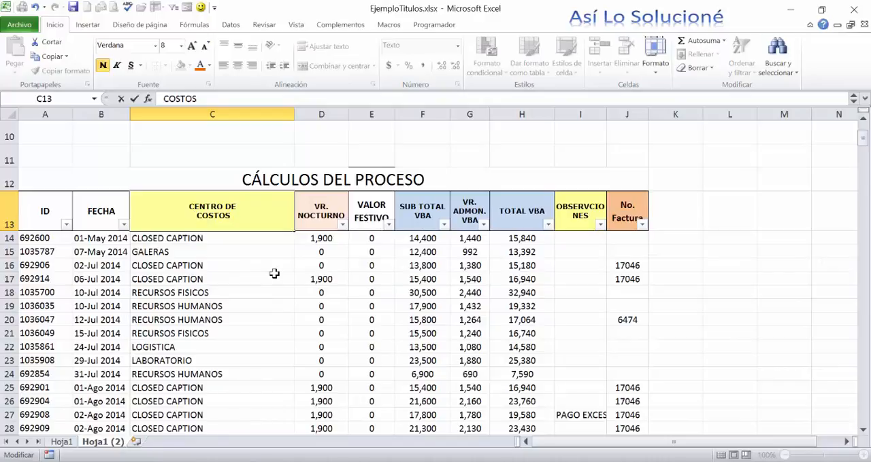
key("Delete")
key("Return")
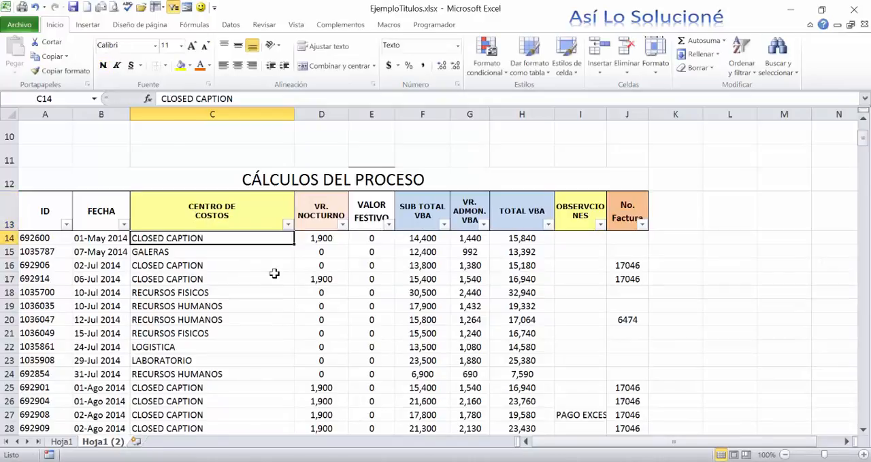
- Widen column C to about twice its width and check the manual line break in the C13 header
left_click(287, 294)
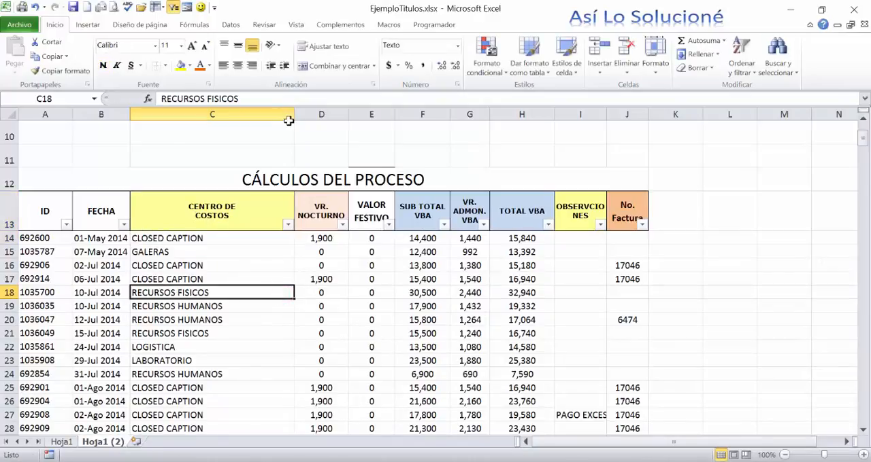
left_click(290, 124)
left_click(297, 131)
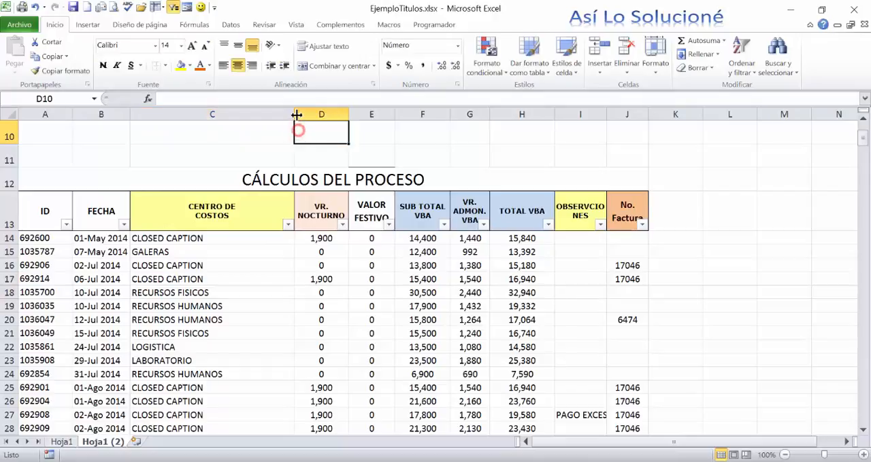
left_click_drag(295, 114, 455, 153)
left_click(367, 227)
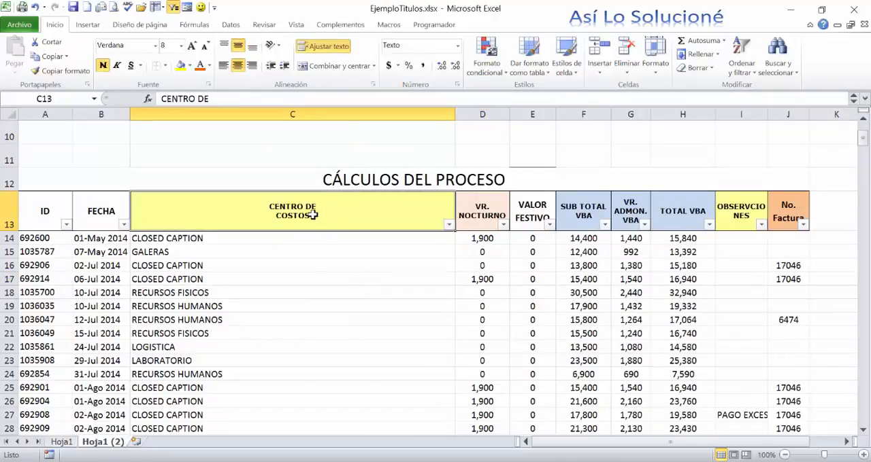
- Insert a line break before DE in header cell C13 and remove the leftover space, leaving each word on its own line
double_click(310, 213)
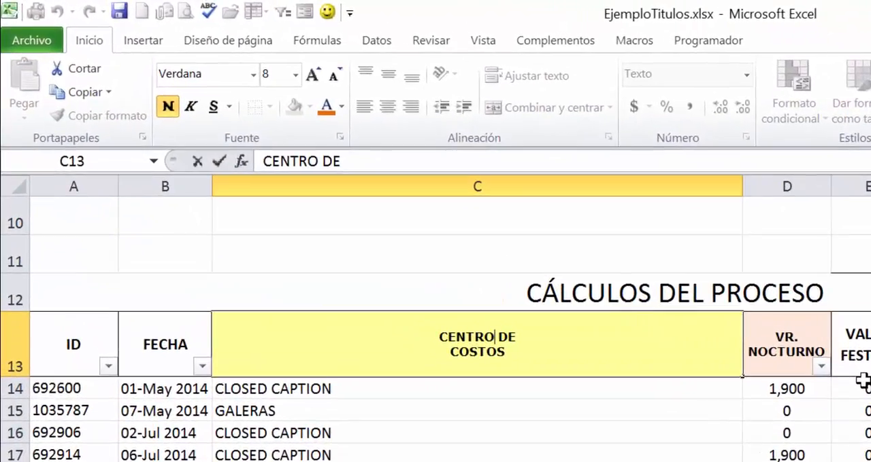
key("alt+Return")
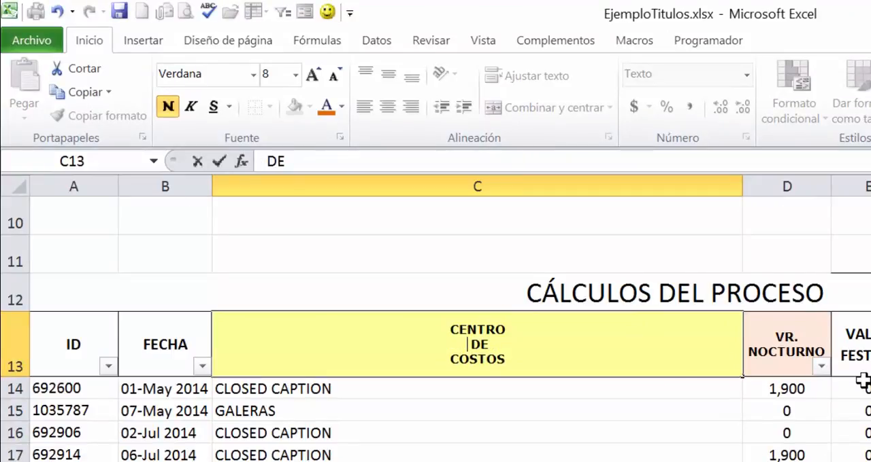
key("BackSpace")
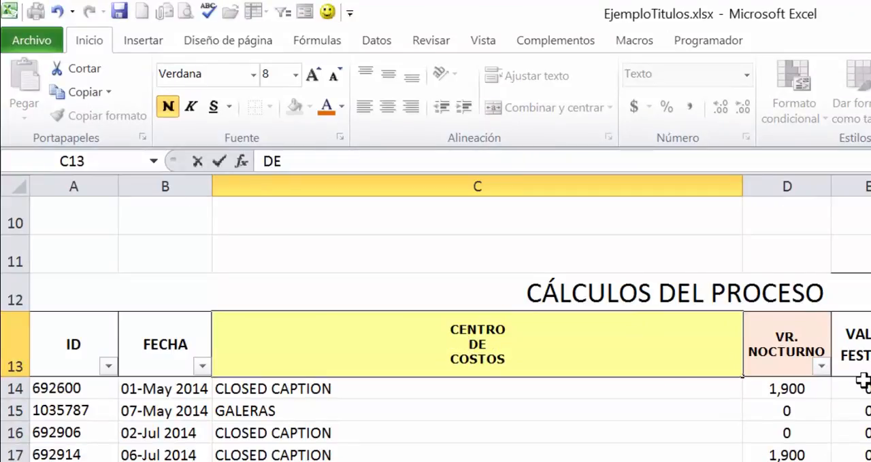
left_click(651, 330)
left_click(639, 461)
left_click(631, 457)
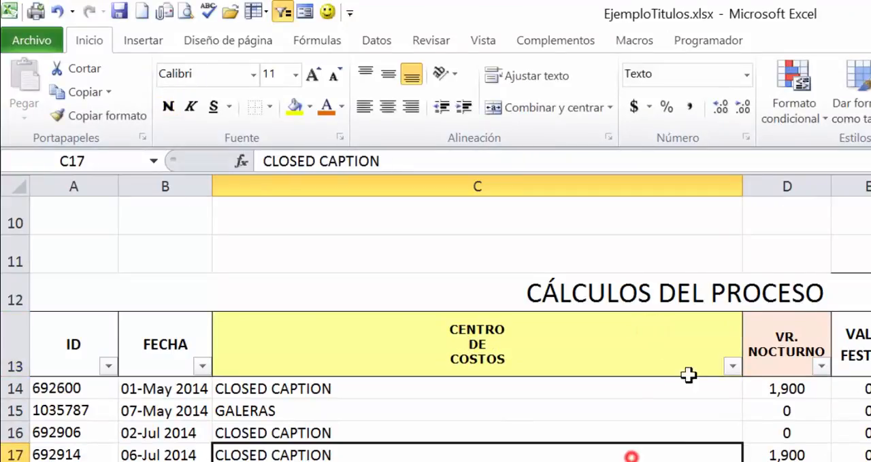
left_click(344, 382)
left_click(361, 351)
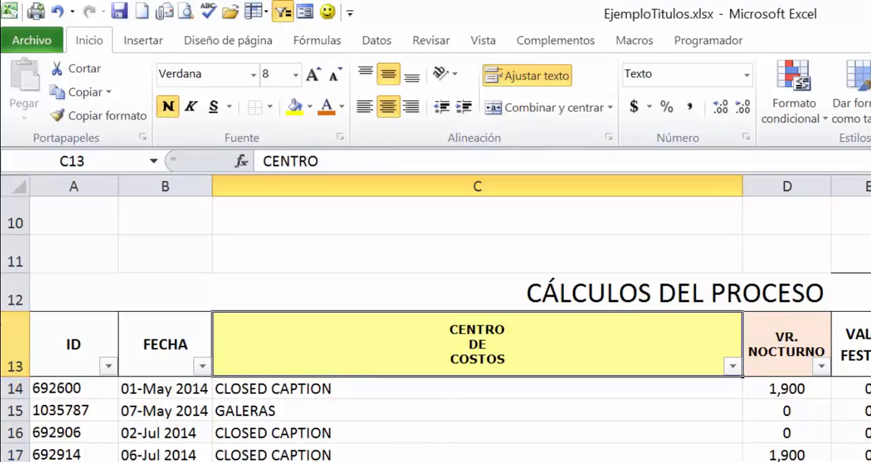
left_click(8, 334)
left_click(487, 341)
left_click(2, 357)
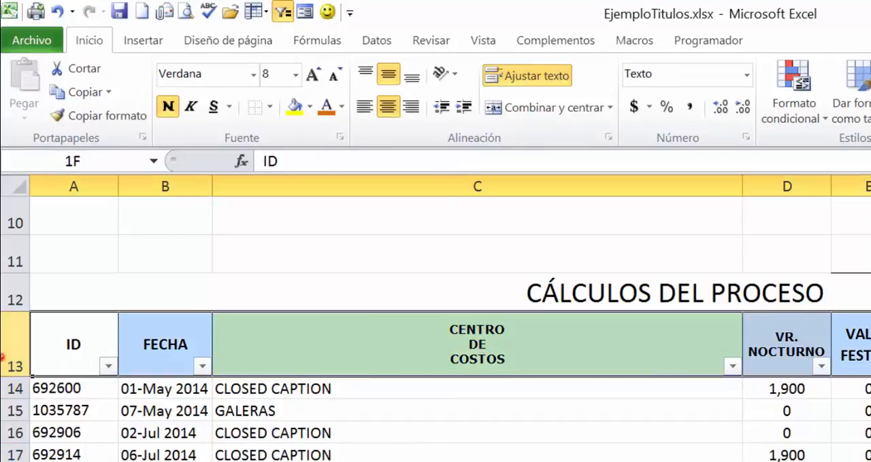
left_click(466, 352)
left_click(463, 435)
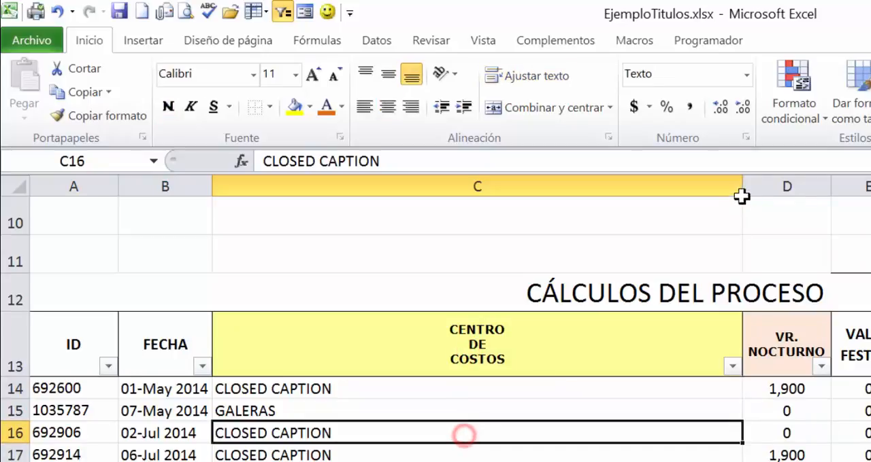
- Narrow column C to about the width of its header text and widen it again to test the manual line breaks in C13
left_click_drag(740, 196, 363, 341)
left_click_drag(363, 185, 620, 289)
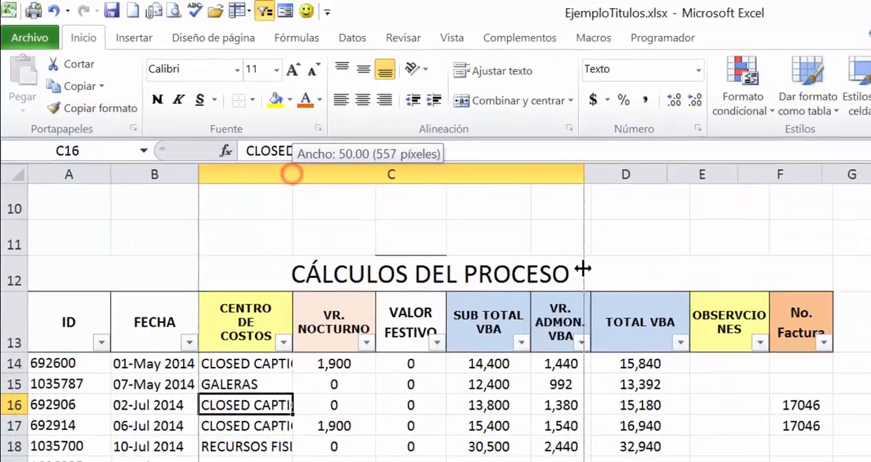
left_click_drag(582, 269, 585, 265)
left_click_drag(588, 177, 616, 195)
left_click(278, 317)
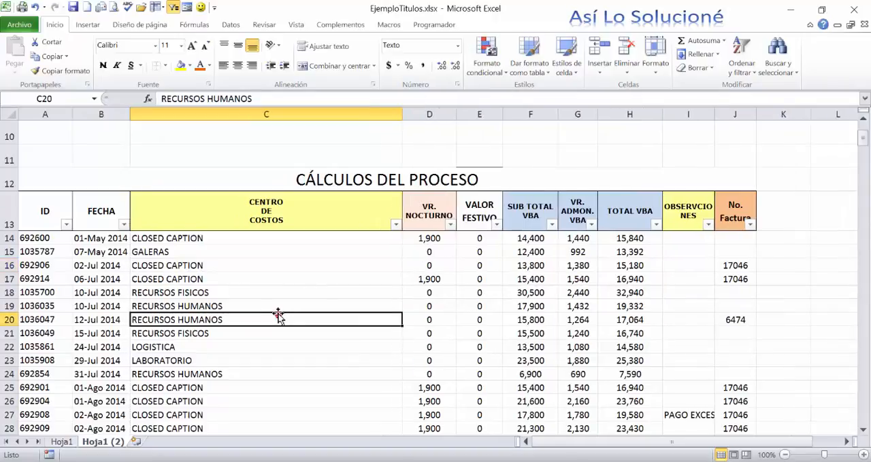
scroll(275, 312, "up", 2)
left_click(275, 287)
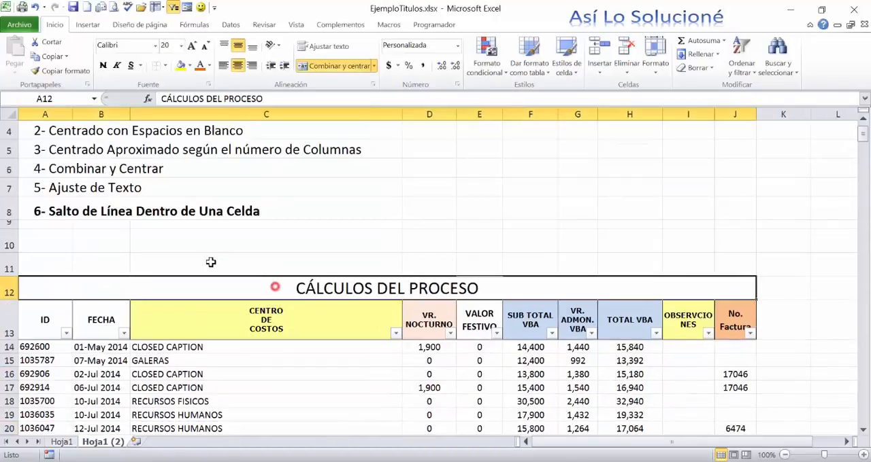
left_click(211, 262)
left_click(214, 243)
left_click(230, 279)
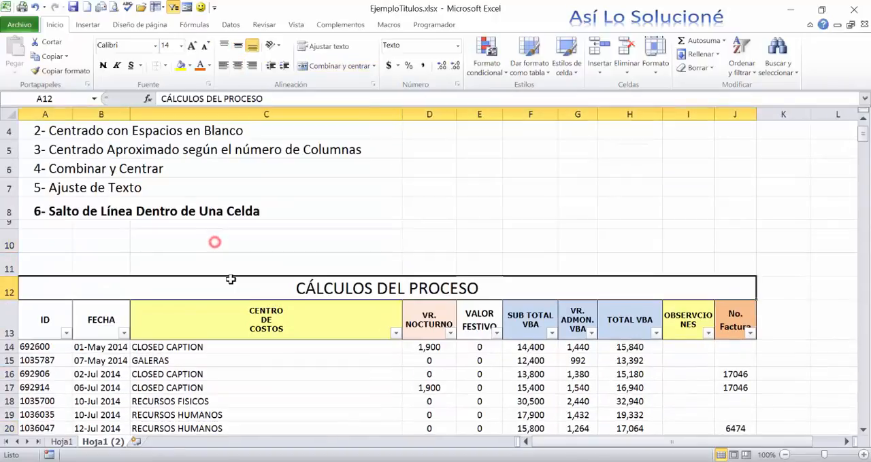
left_click(255, 359)
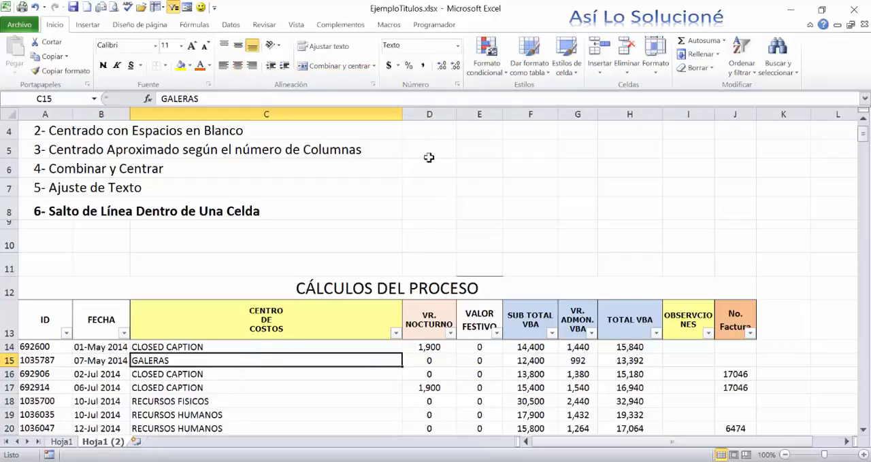
- Narrow column C to just fit its cost-centre names and bring the title and numbered list of methods above the table into view
left_click_drag(401, 115, 237, 288)
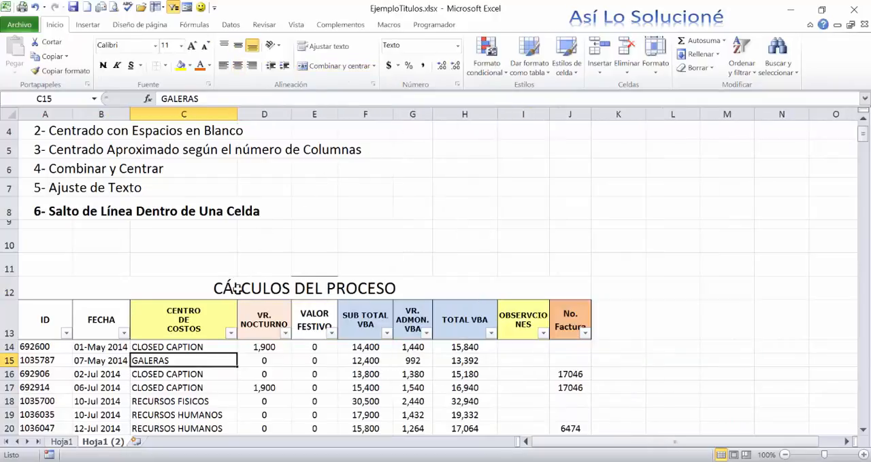
left_click(232, 349)
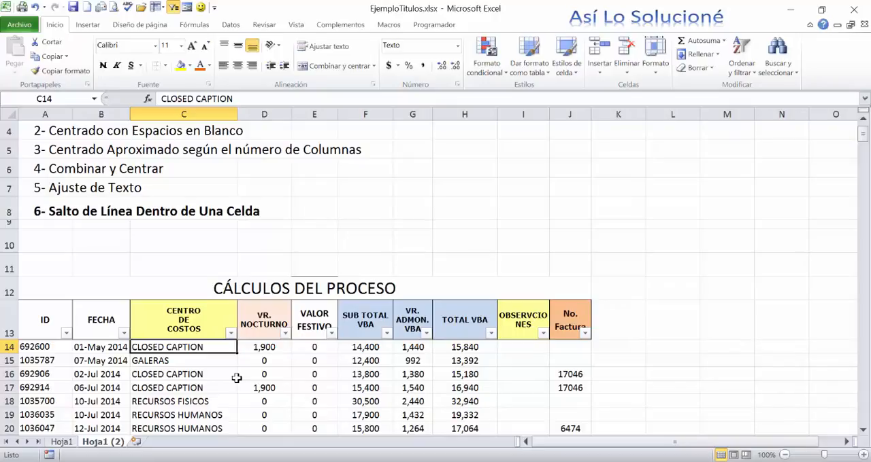
scroll(228, 326, "up", 1)
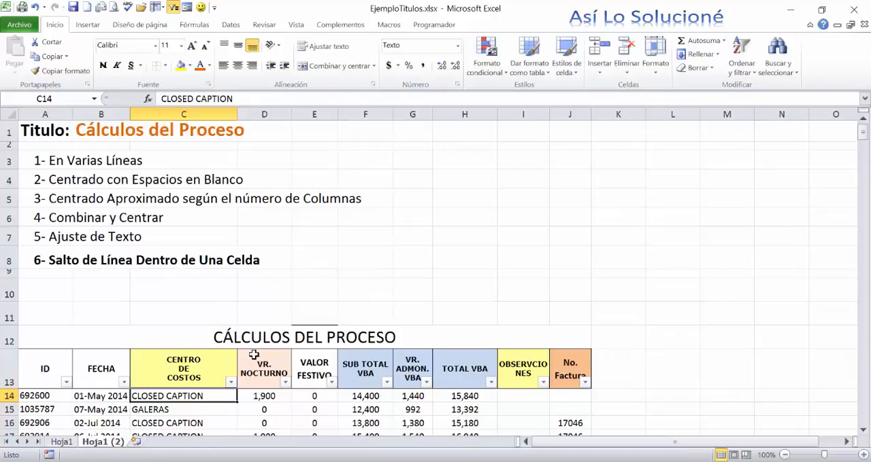